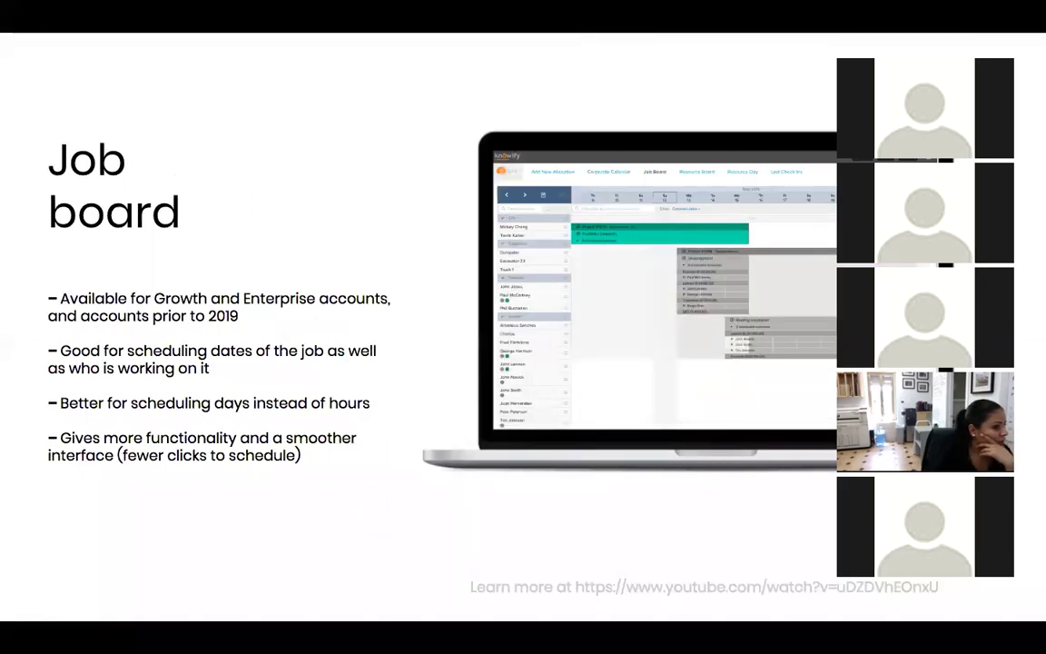
mouse_move(584, 23)
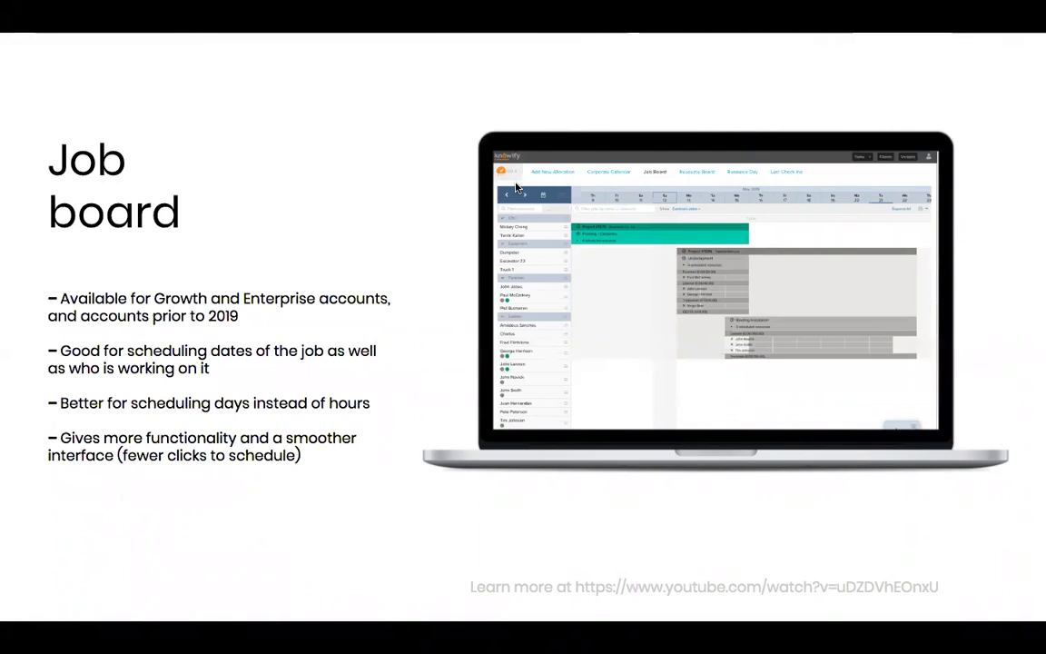
key(Right)
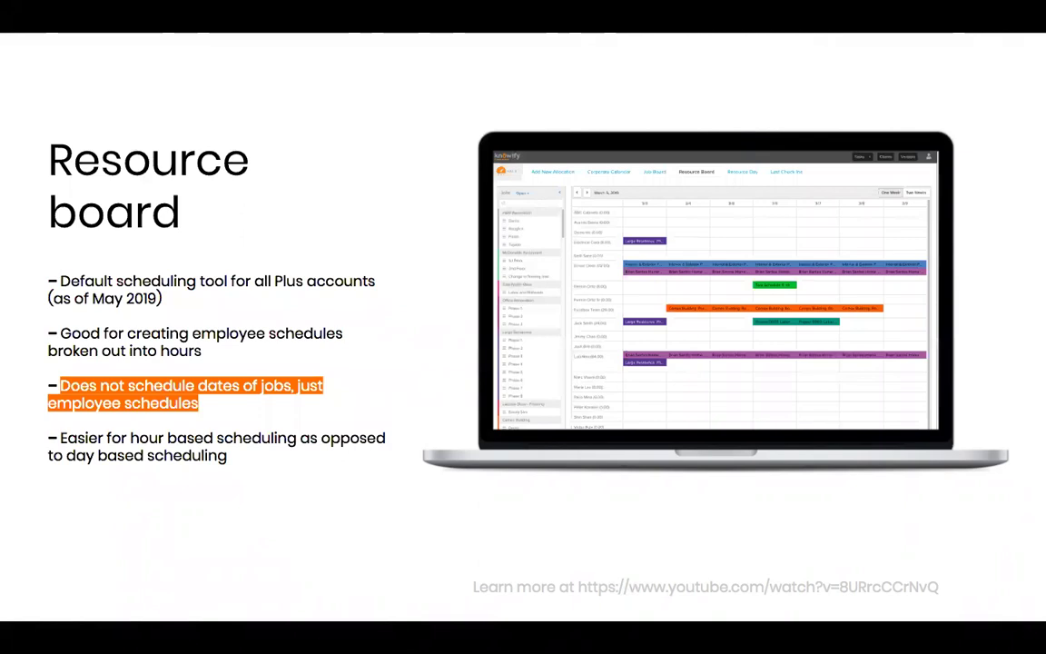
click(460, 329)
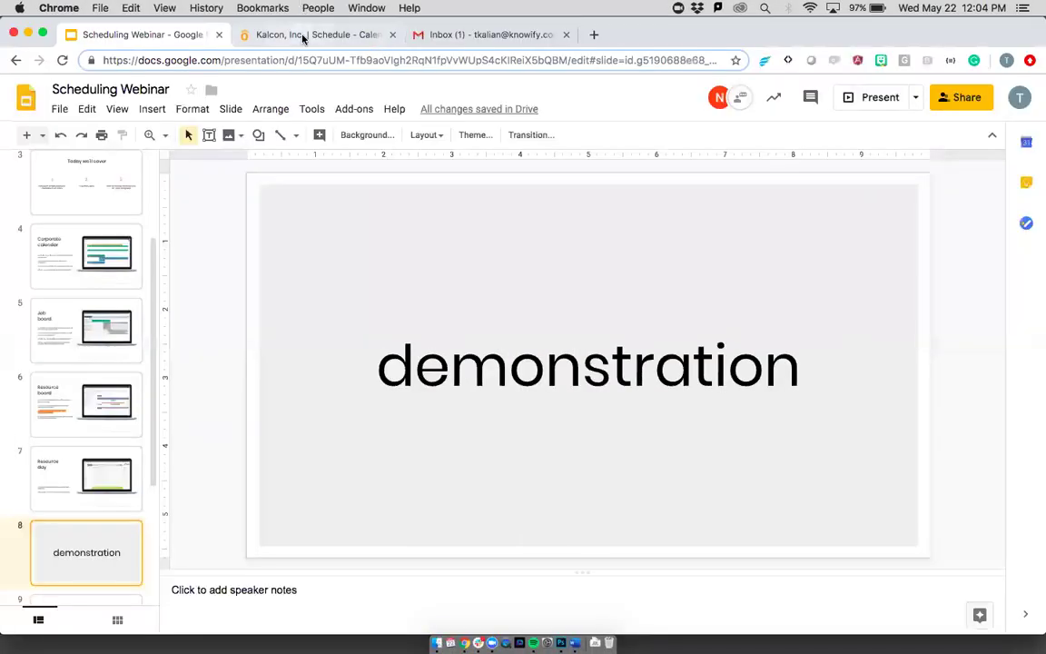
- Switch to Knowify's Corporate Calendar and view the details of Project #1598's Site Prep / Demolition phase
click(303, 34)
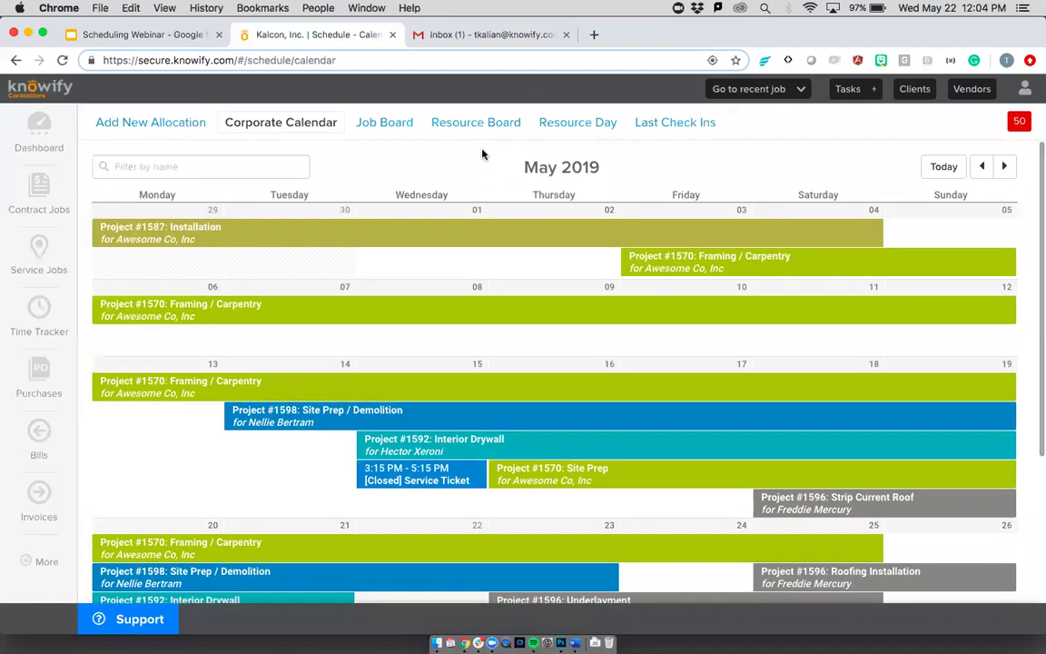
scroll(482, 154, down, 3)
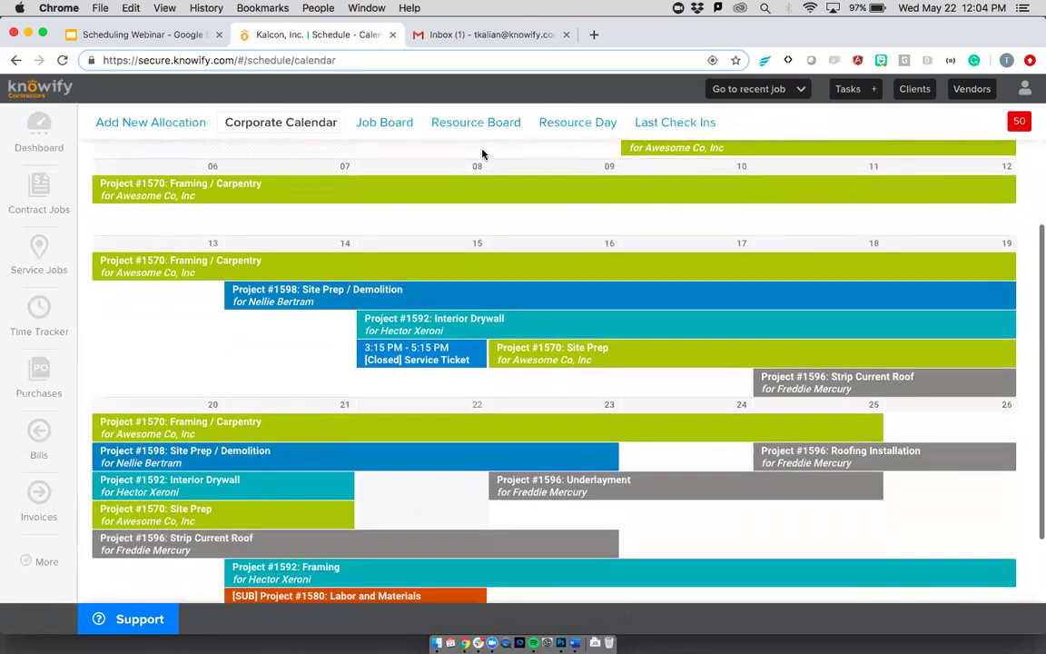
scroll(482, 155, down, 2)
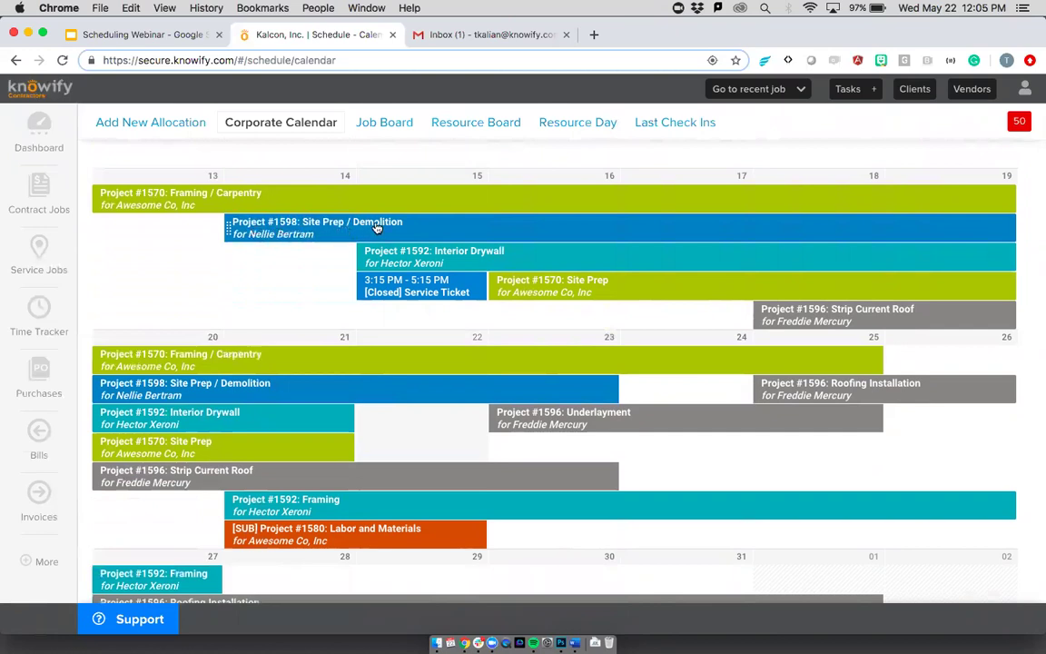
click(291, 235)
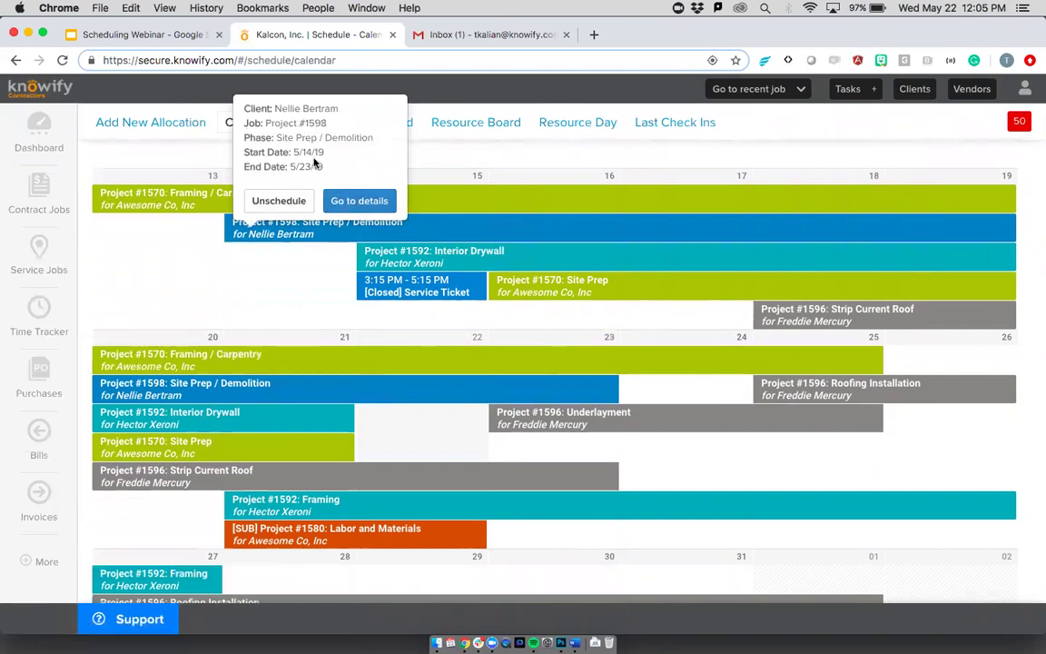
click(777, 128)
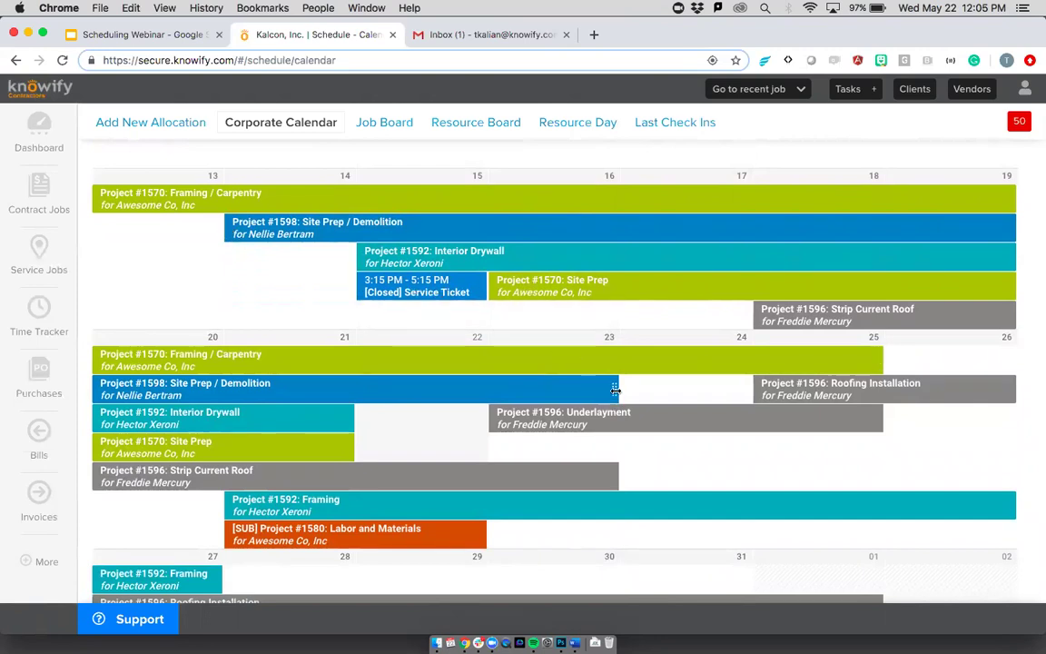
- Resize Project #1598's Site Prep / Demolition phase on the calendar to run from May 16 to May 22
drag(616, 388, 320, 397)
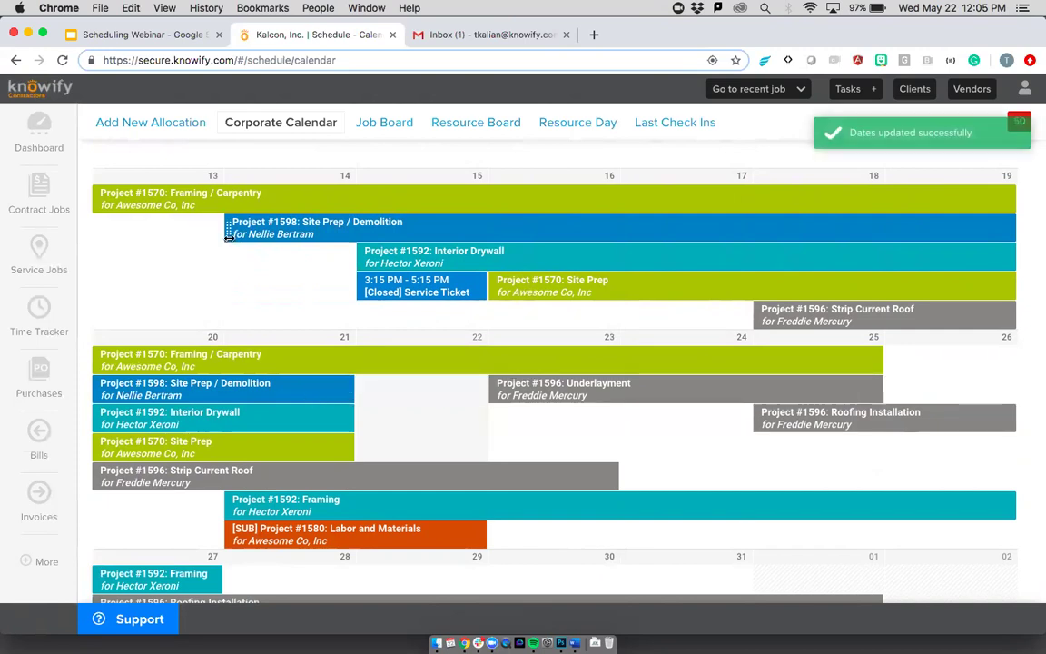
drag(235, 227, 497, 225)
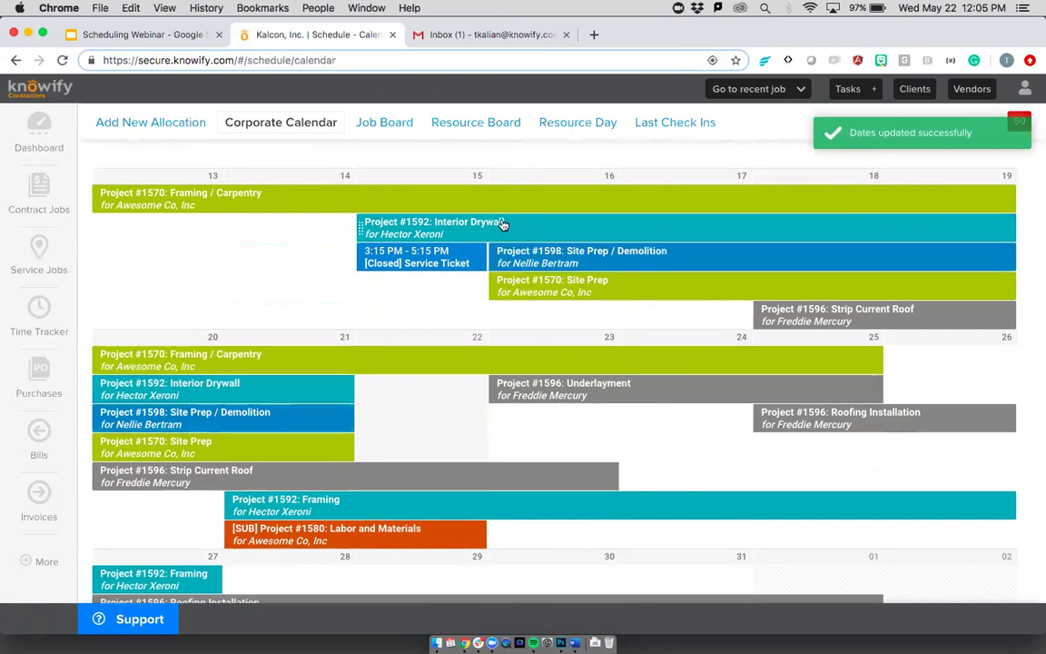
drag(350, 417, 464, 368)
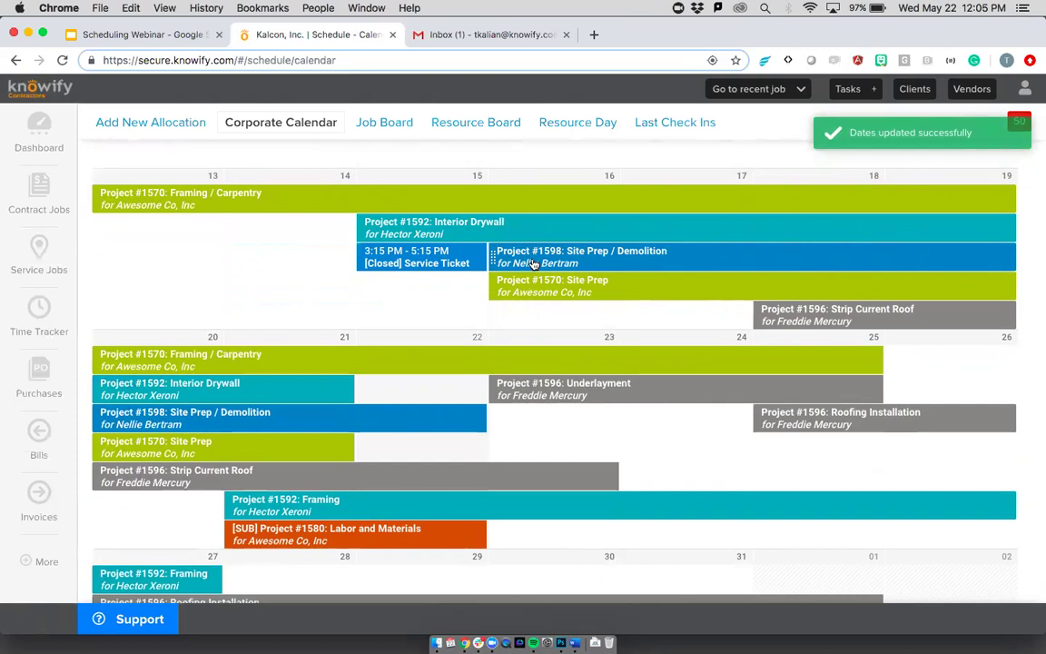
- Move Project #1598's Site Prep / Demolition phase to start on May 15 and Project #1592's Interior Drywall phase to start on May 18
drag(534, 264, 318, 260)
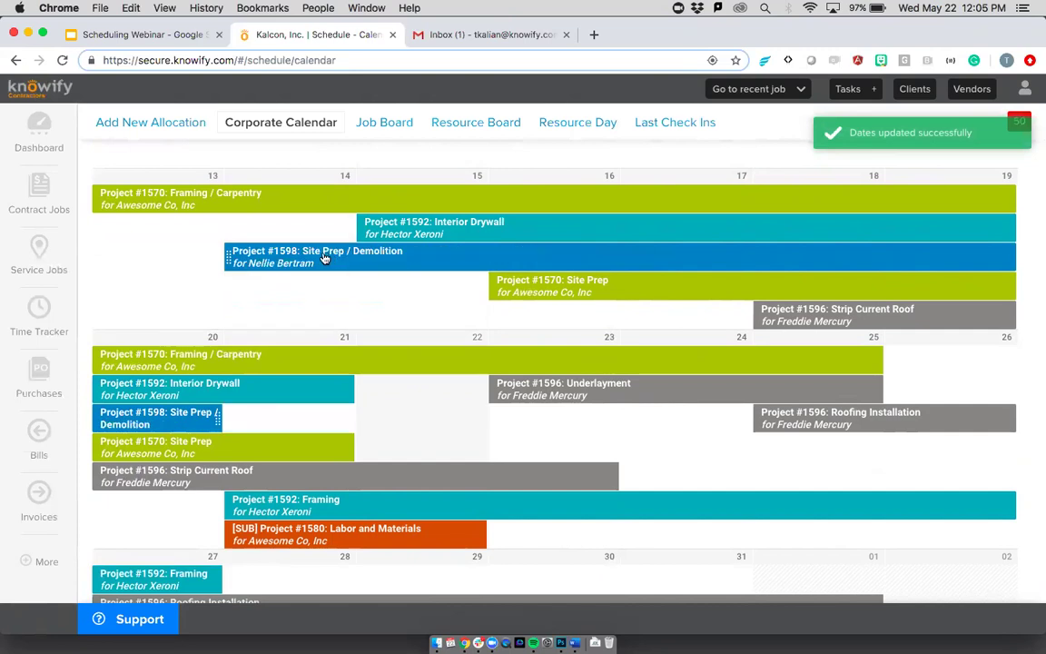
drag(324, 258, 425, 228)
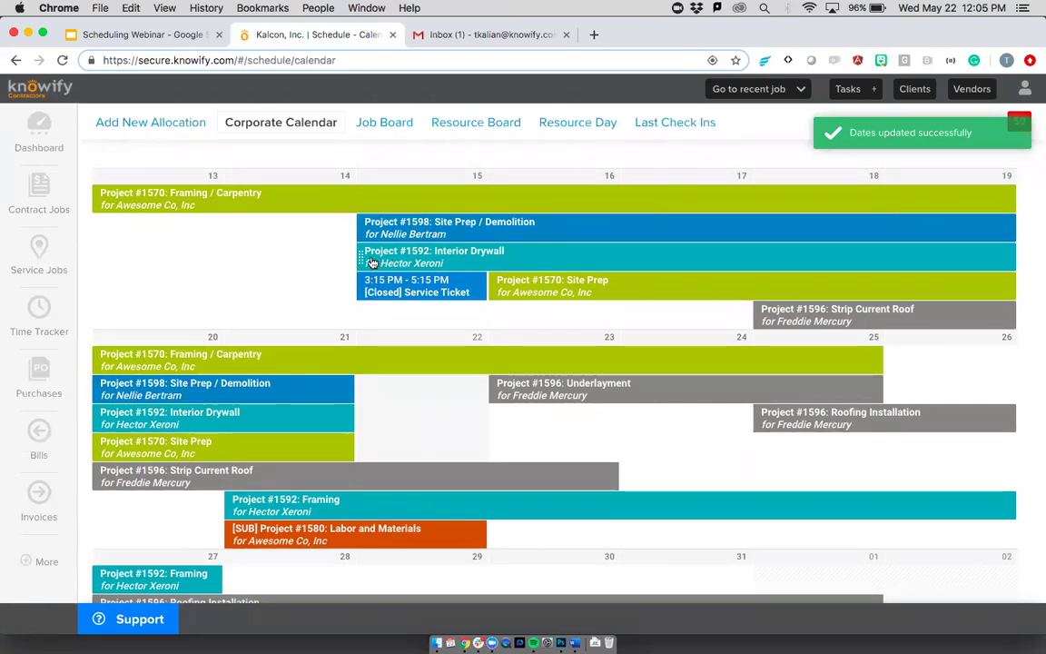
drag(600, 270, 805, 255)
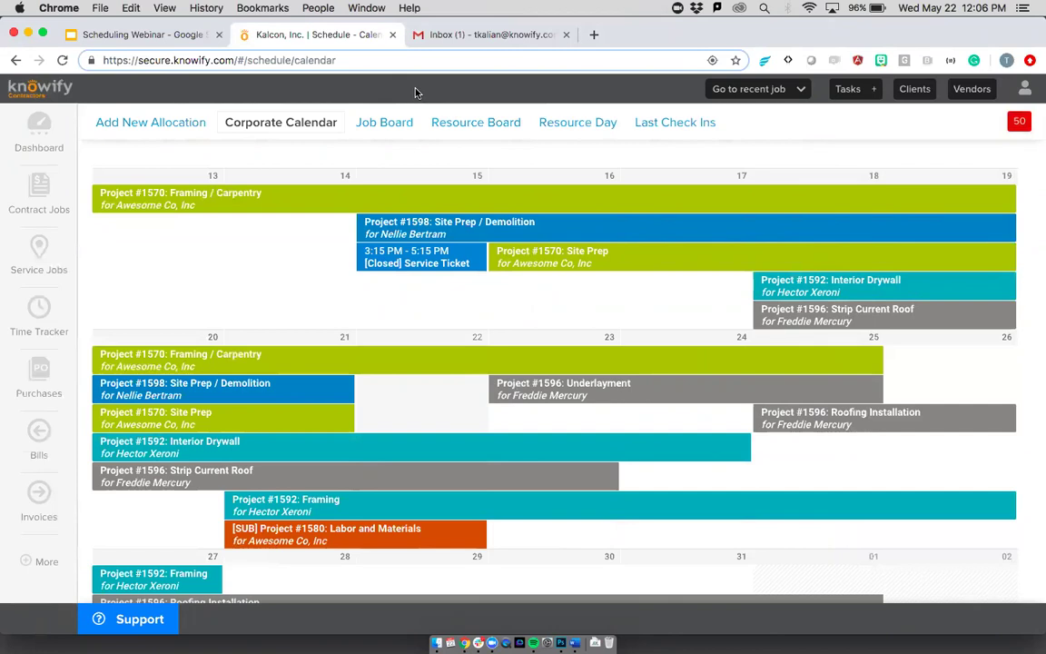
- Schedule Project #1601's Rough In phase from 5/28/19 for 7 calendar days and move it to start on May 22
scroll(427, 287, down, 1)
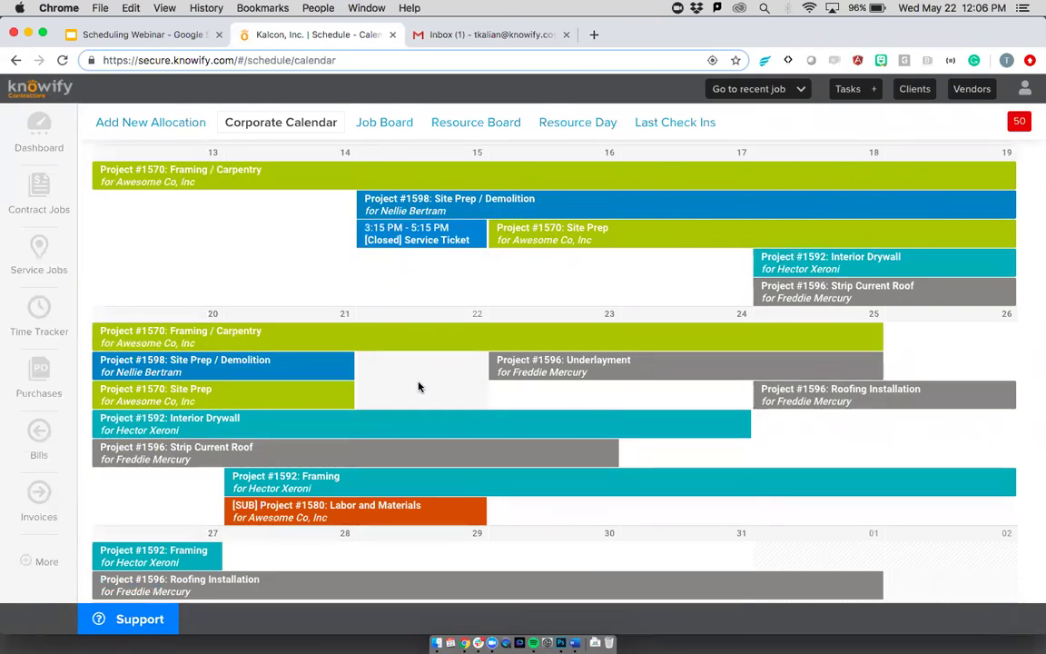
click(283, 557)
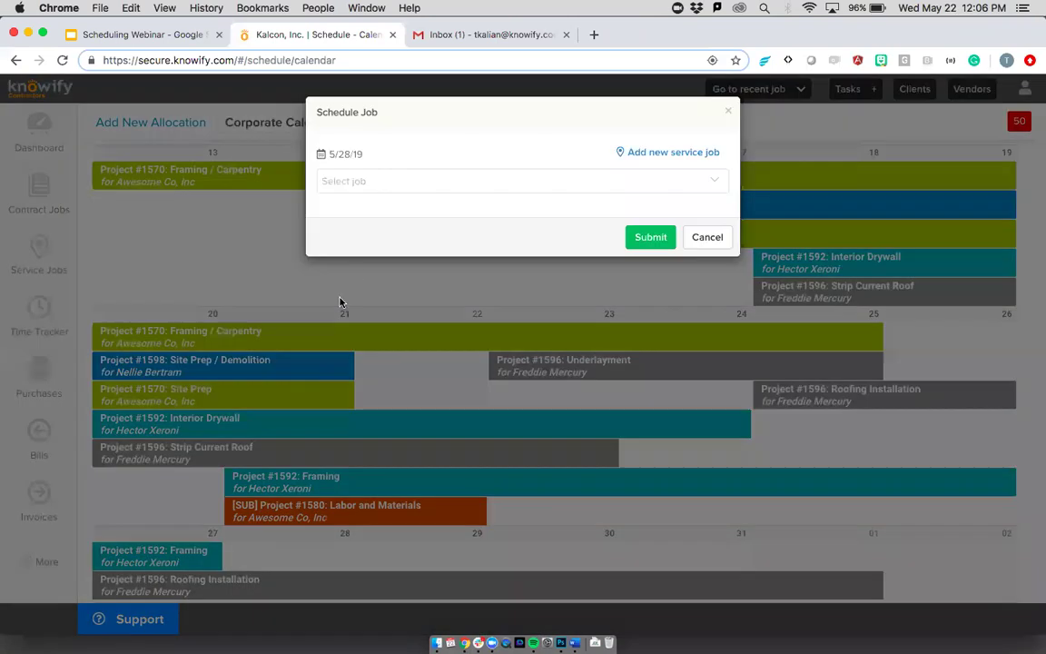
click(372, 182)
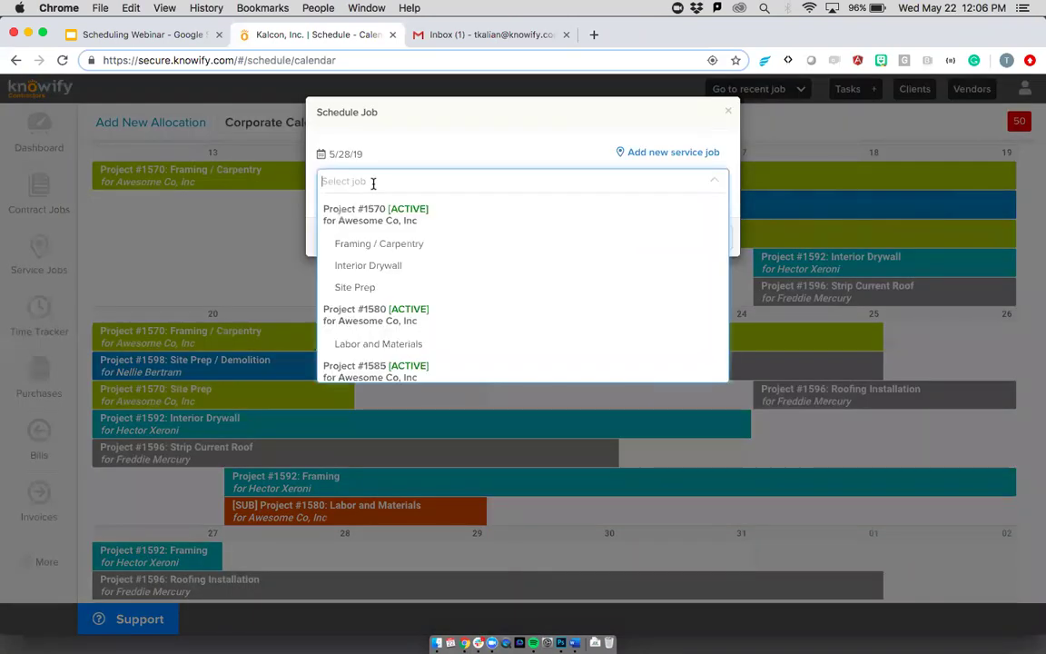
text(1601)
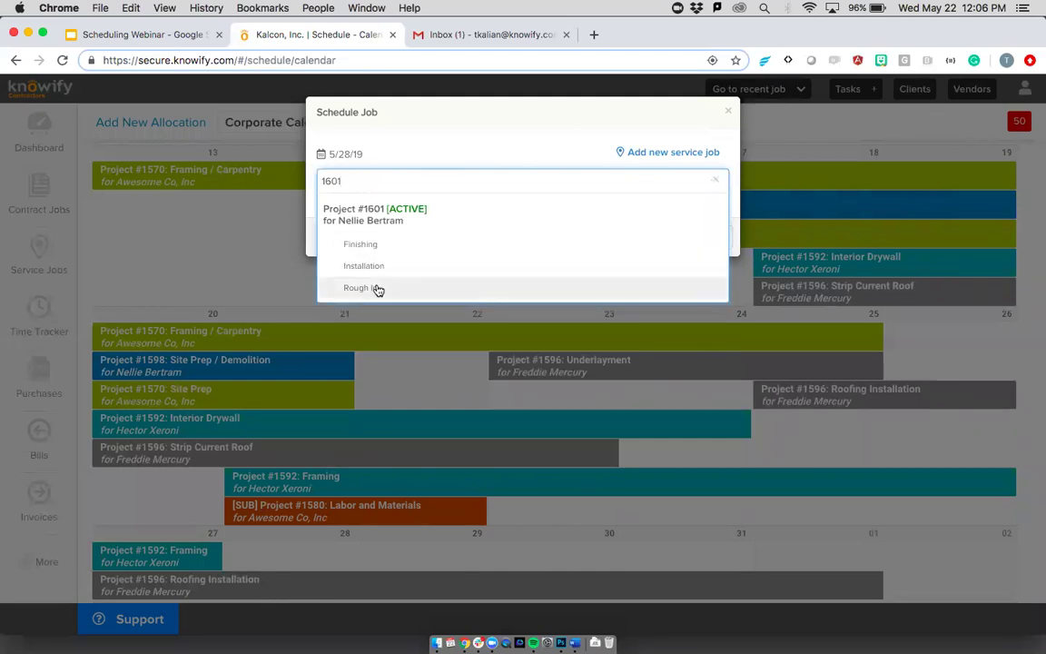
click(377, 289)
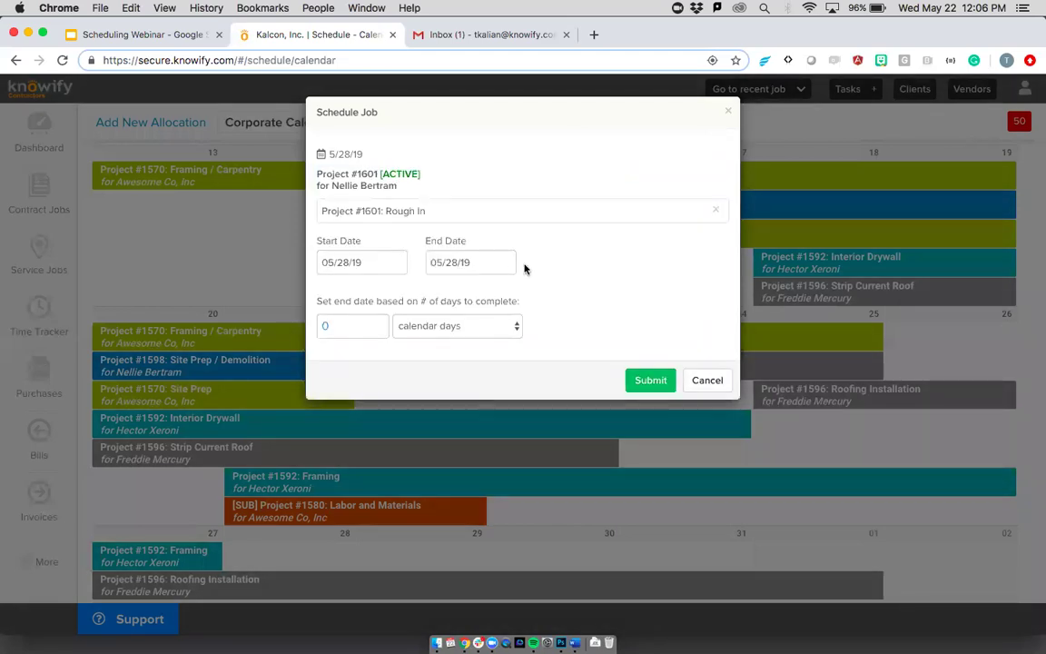
click(380, 325)
text(7)
click(652, 388)
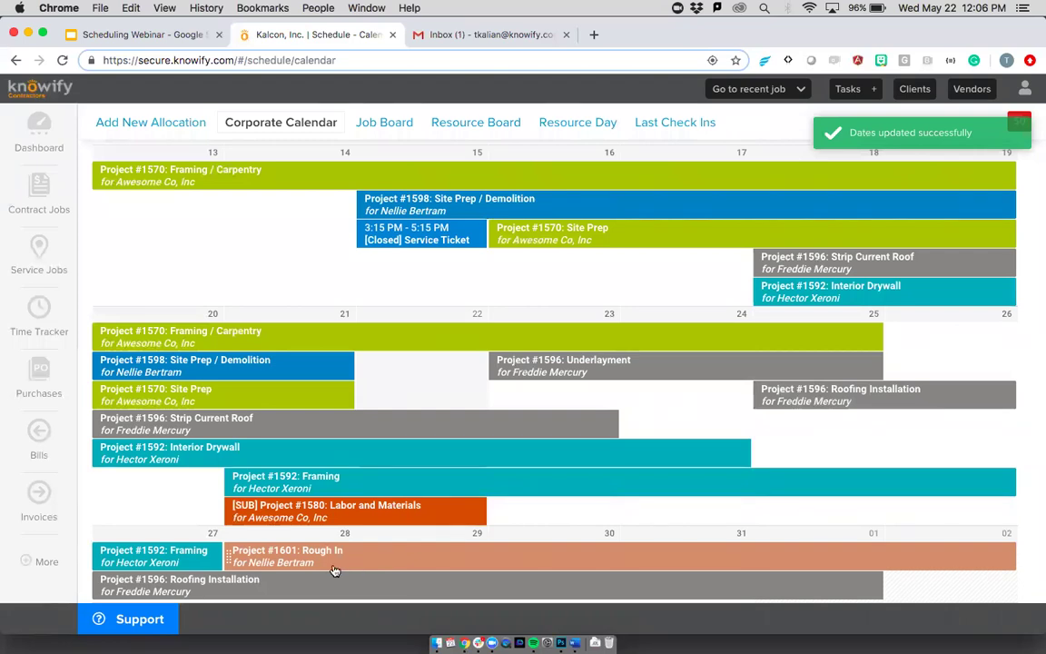
drag(271, 559, 427, 376)
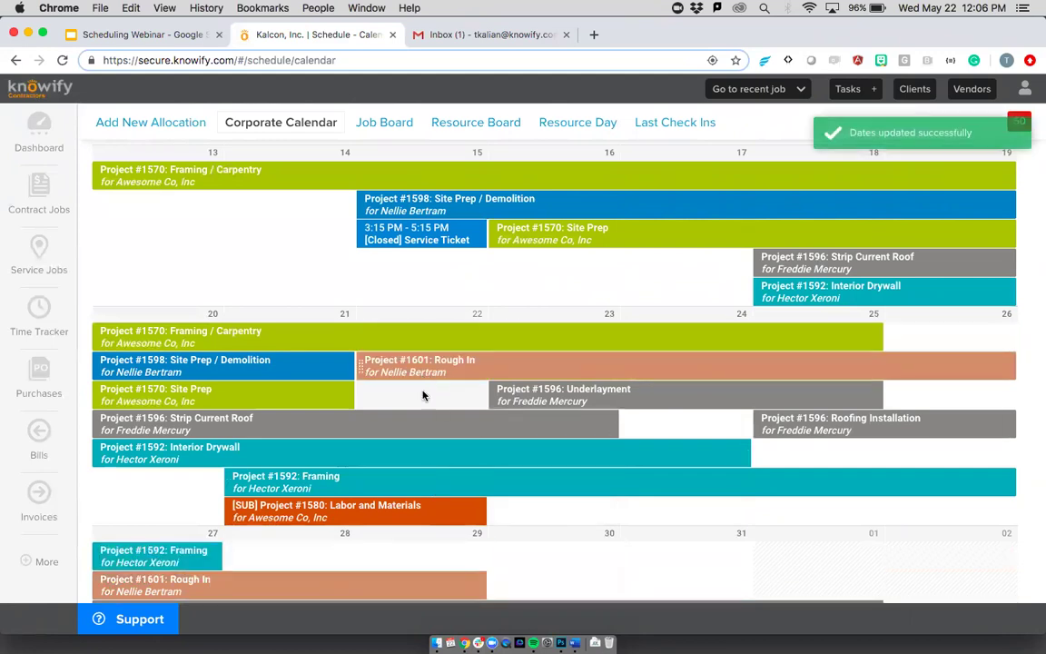
click(545, 318)
click(413, 185)
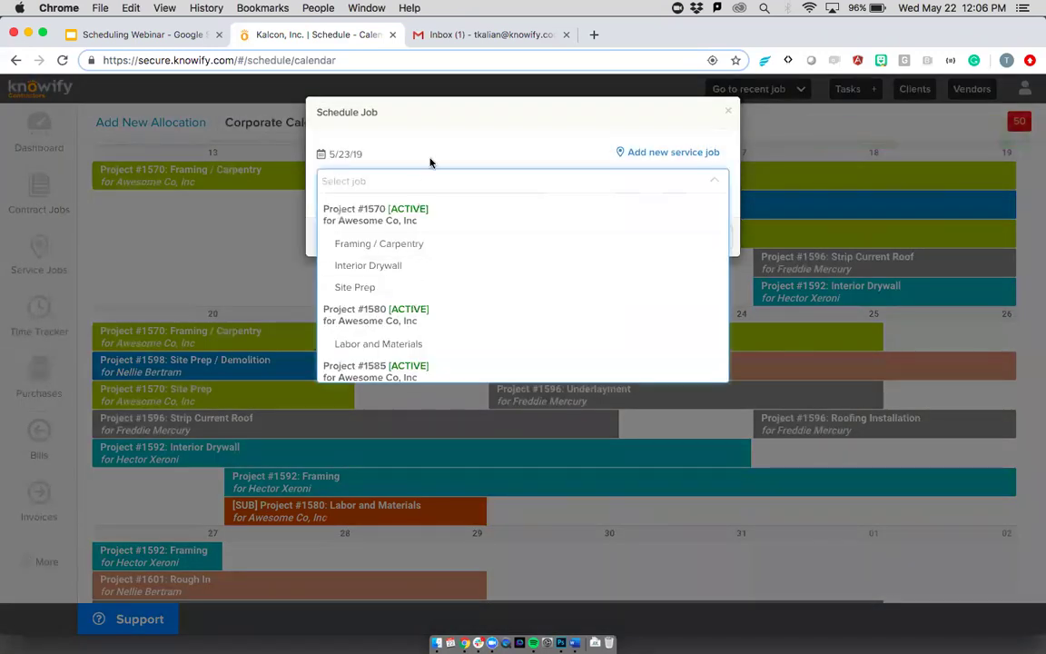
click(490, 154)
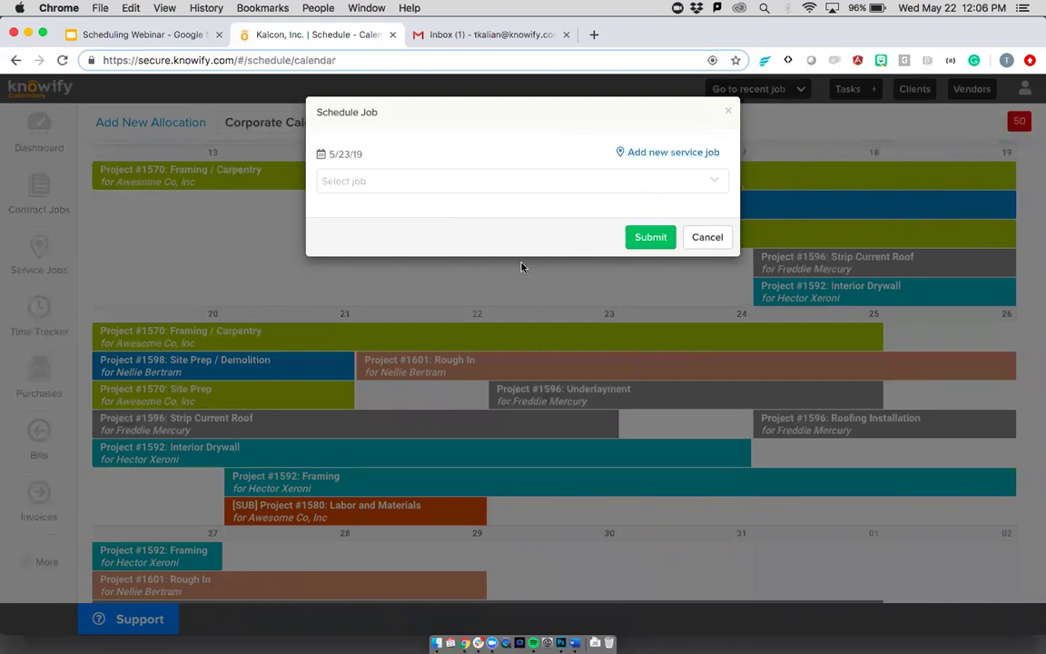
click(707, 238)
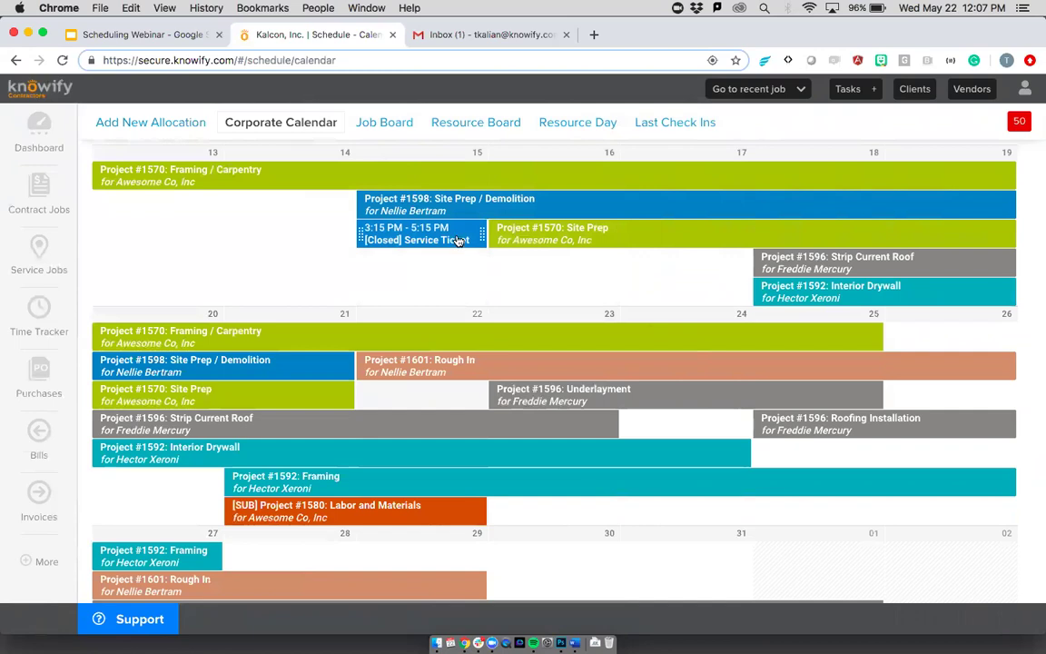
- On the Job Board, assign the first two foremen full time to Project #1601's Rough In phase
click(397, 118)
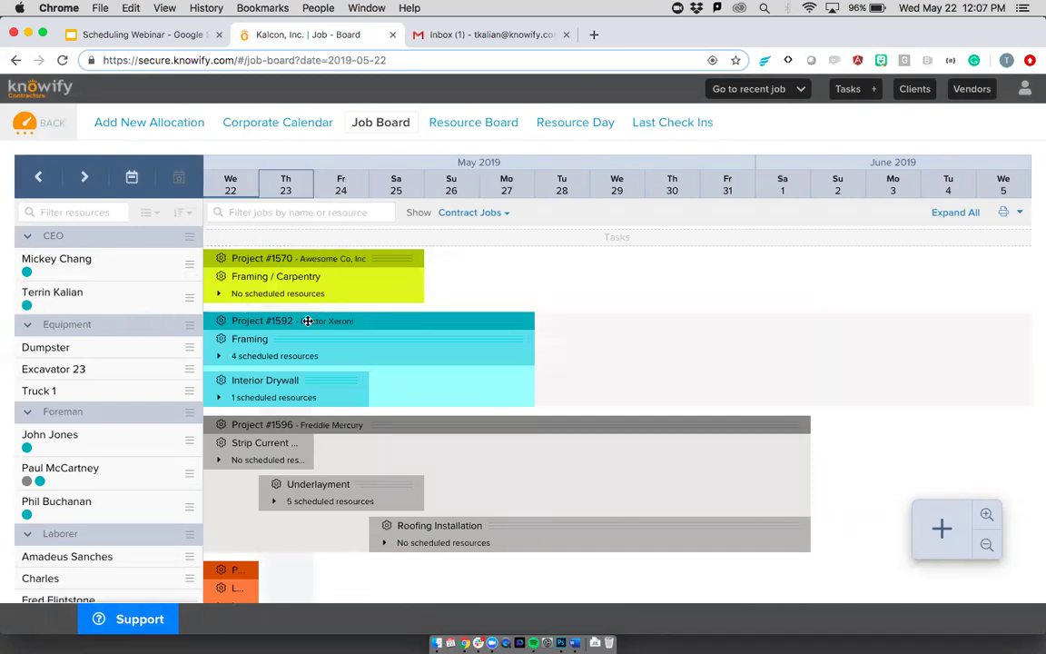
scroll(308, 322, down, 3)
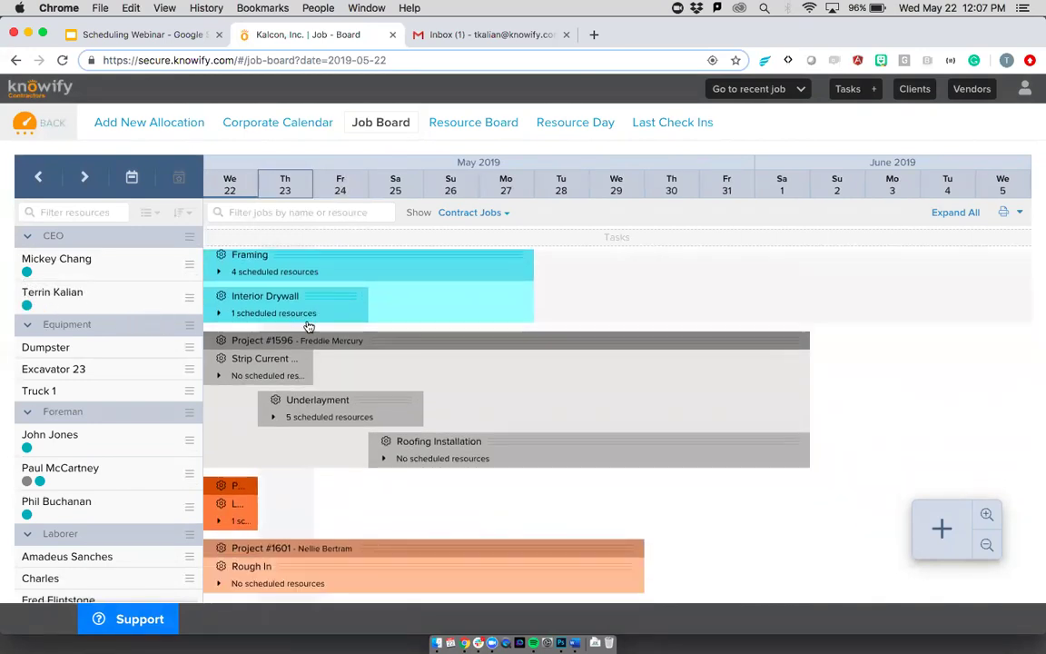
click(279, 583)
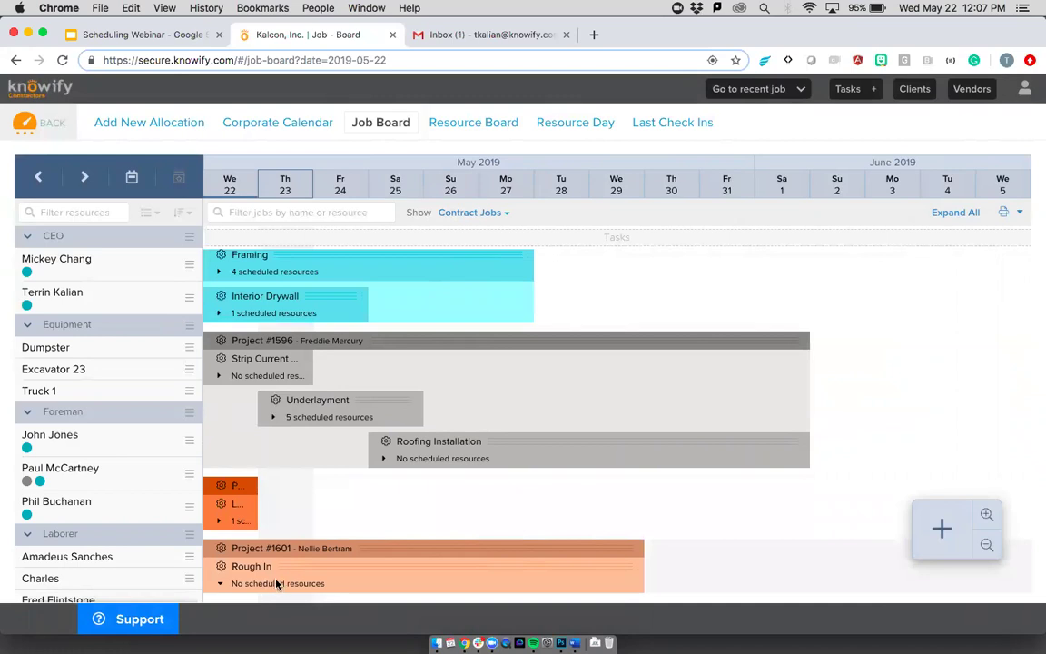
click(129, 438)
click(129, 471)
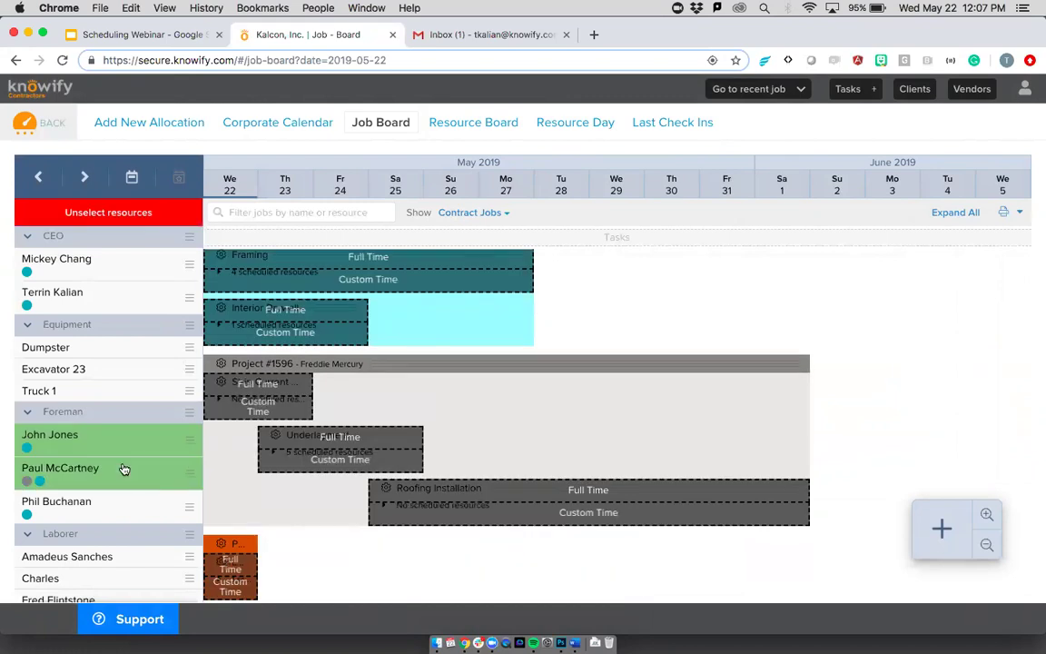
scroll(263, 534, down, 2)
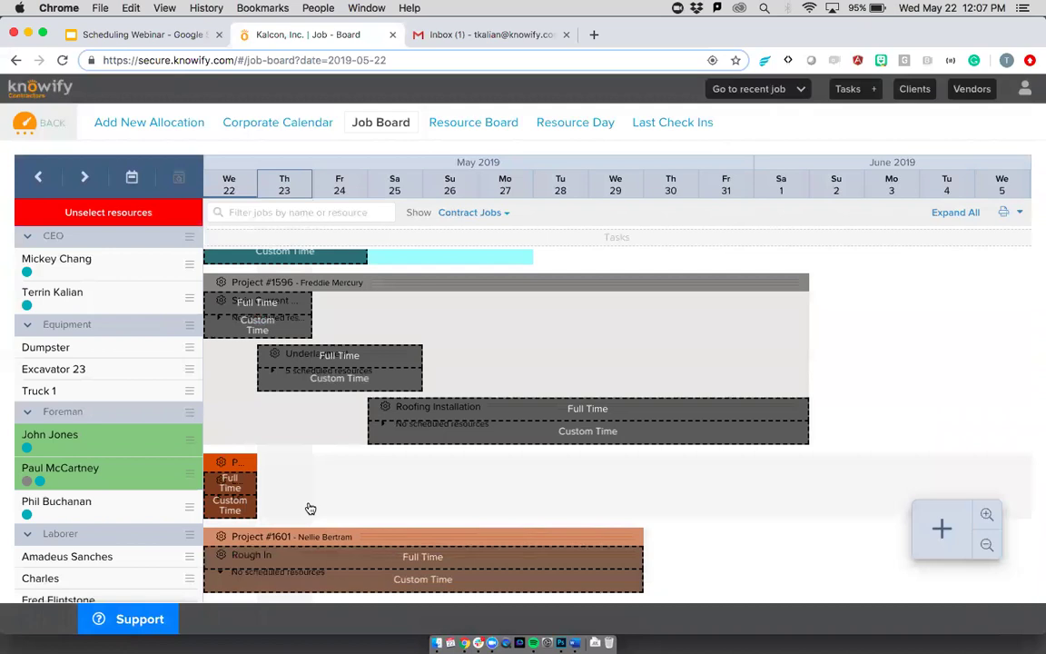
click(322, 566)
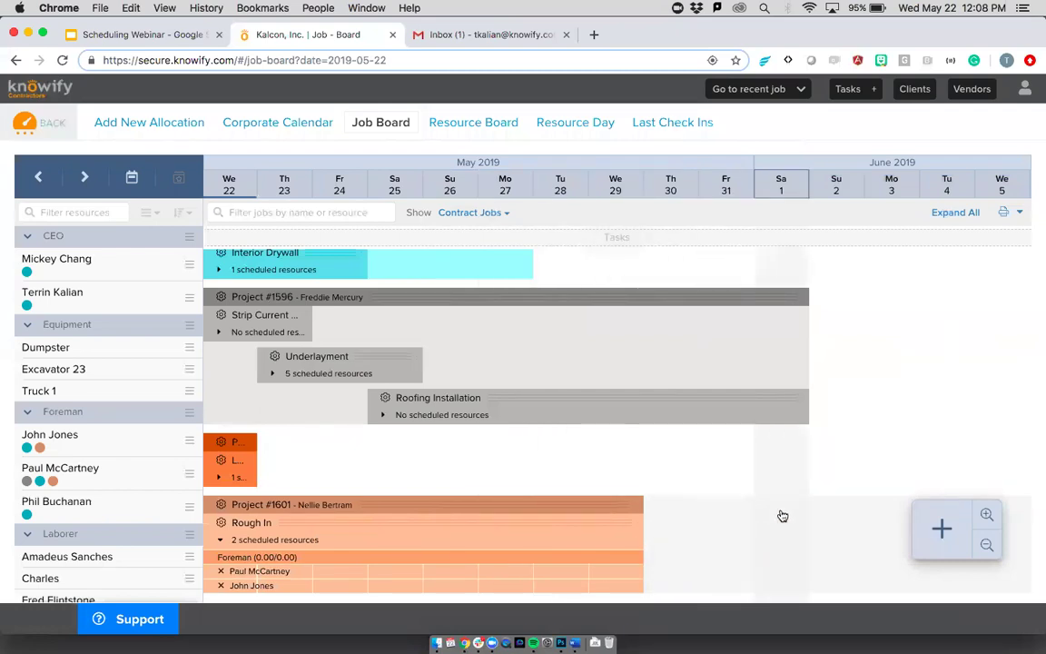
- Schedule Project #1601's Installation phase from 05/29/19 for 7 calendar days and expand its scheduled resources
click(940, 529)
click(496, 182)
text(1601)
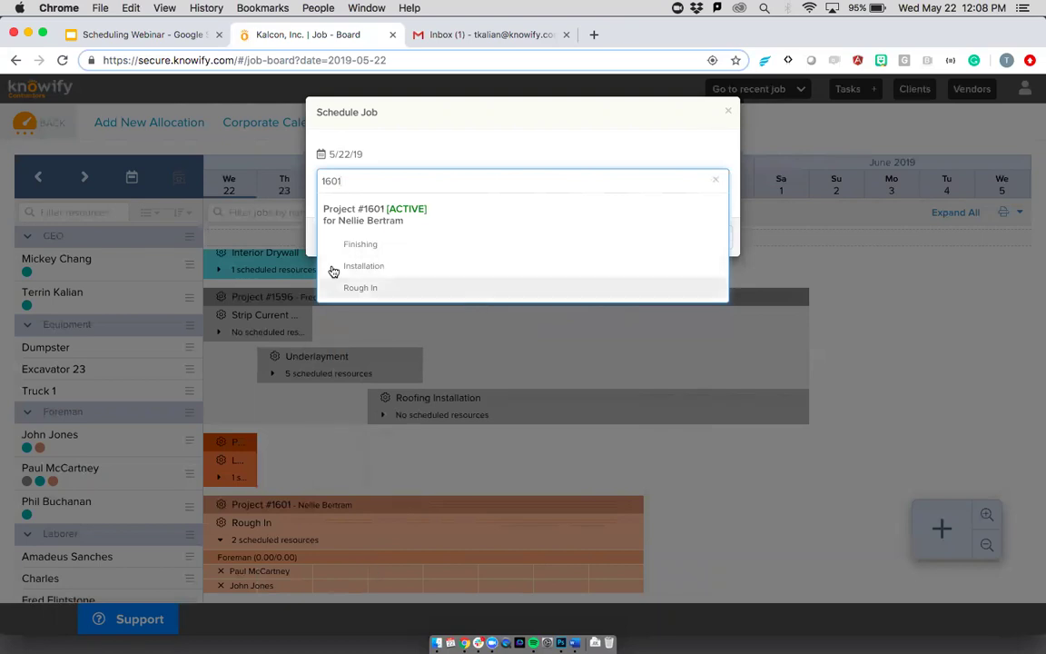
click(361, 265)
click(368, 267)
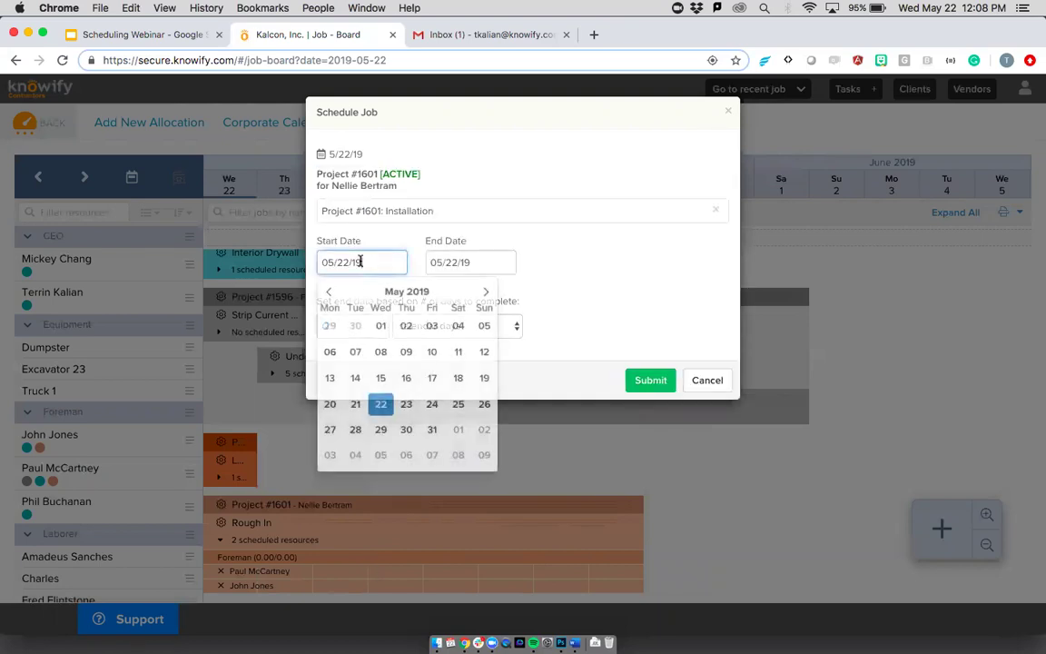
click(380, 430)
click(358, 332)
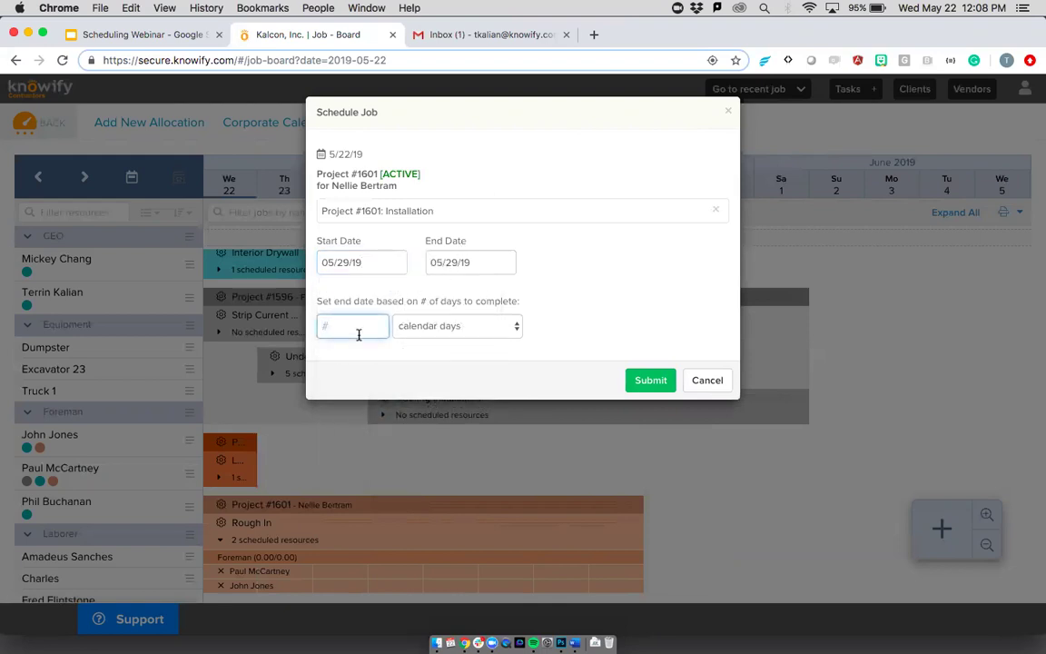
text(7)
click(661, 379)
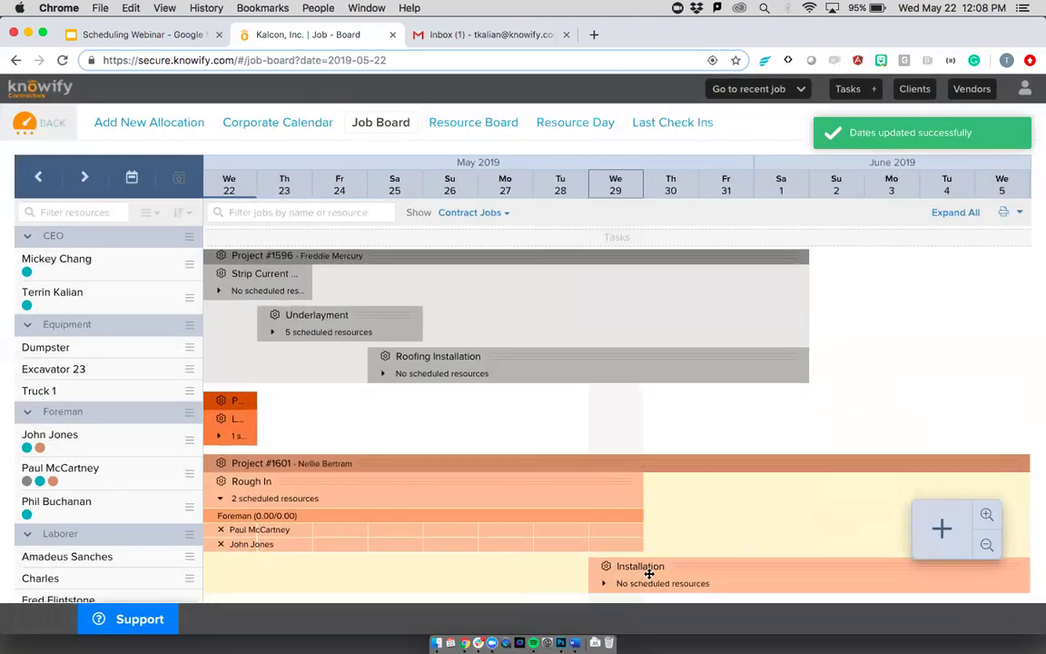
click(645, 583)
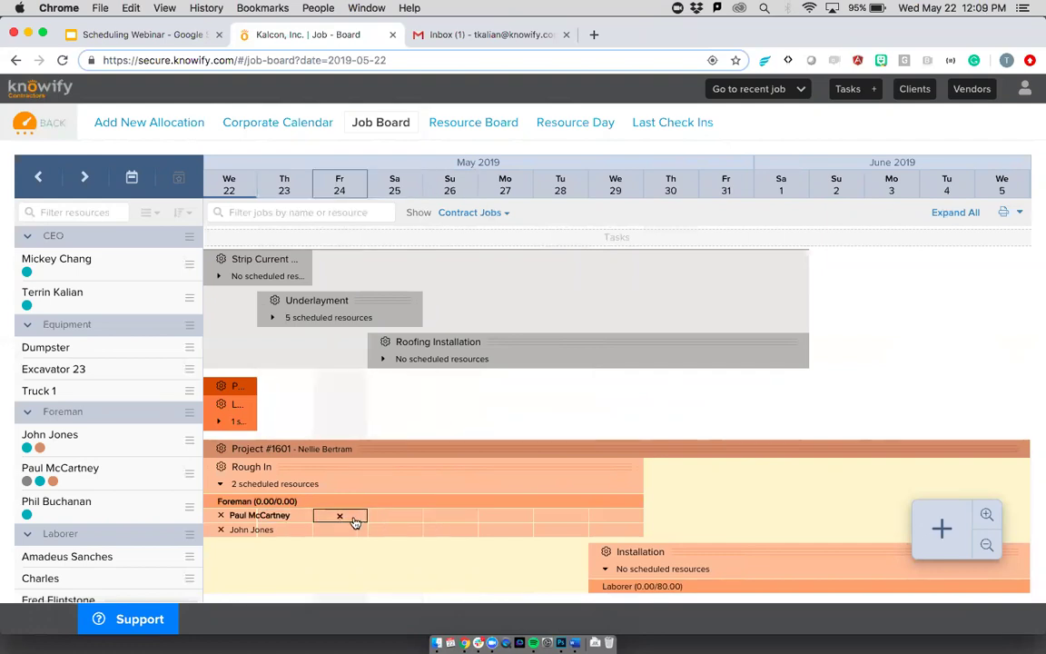
- Remove the first listed foreman's May 23 allocation from Project #1601's Rough In phase and shorten the phase to end on May 28
click(288, 516)
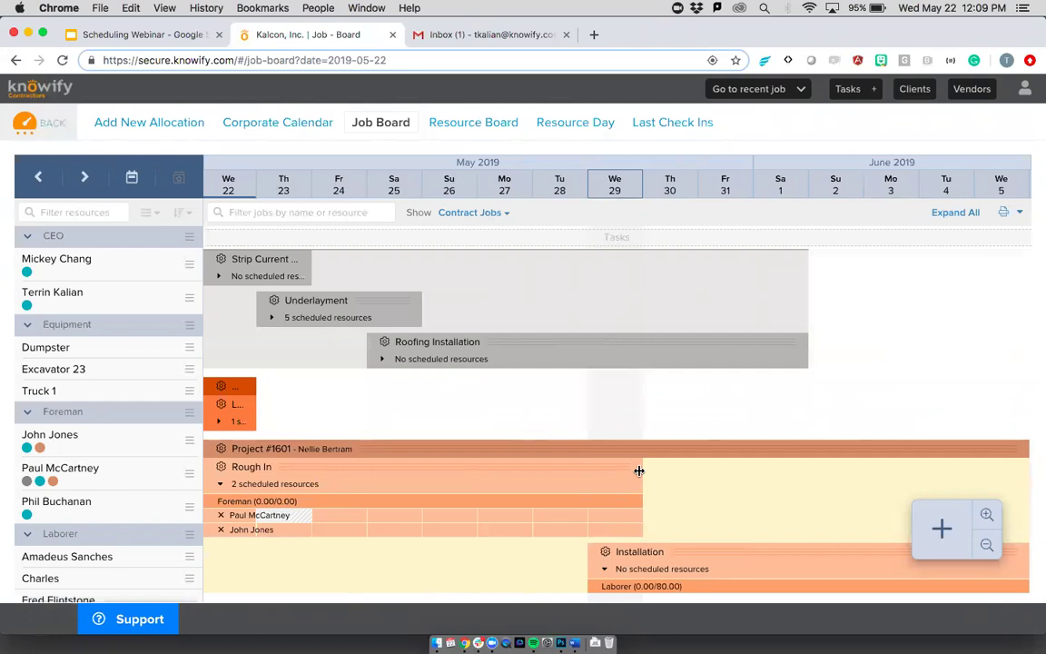
drag(639, 471, 582, 473)
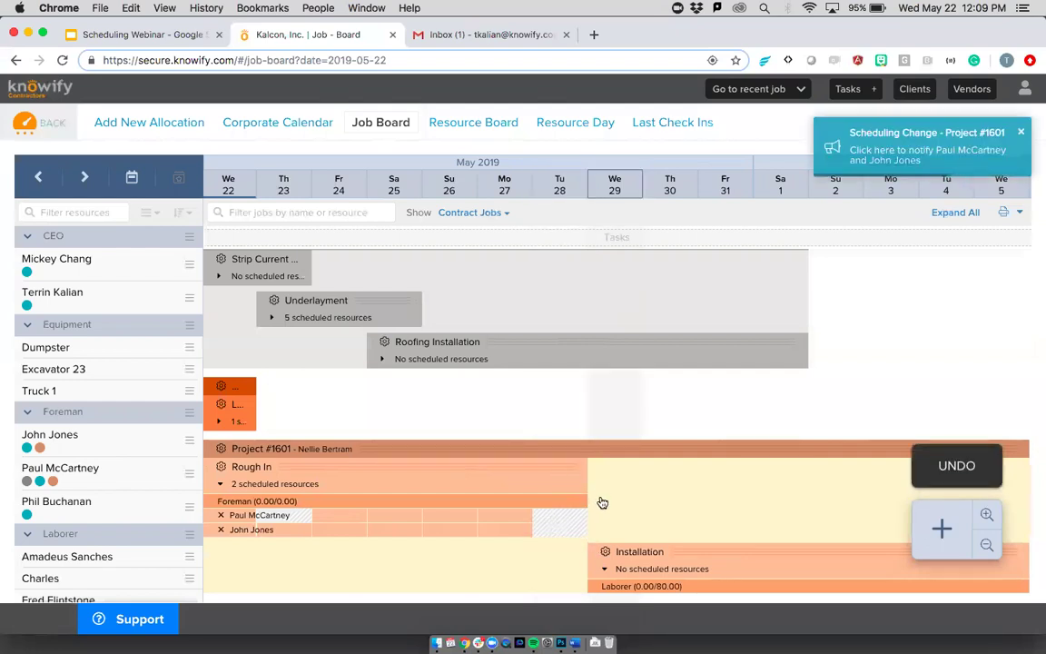
- Send the Scheduling Alert about Project #1601's modified Rough In dates to the two assigned foremen, using the default message
click(885, 148)
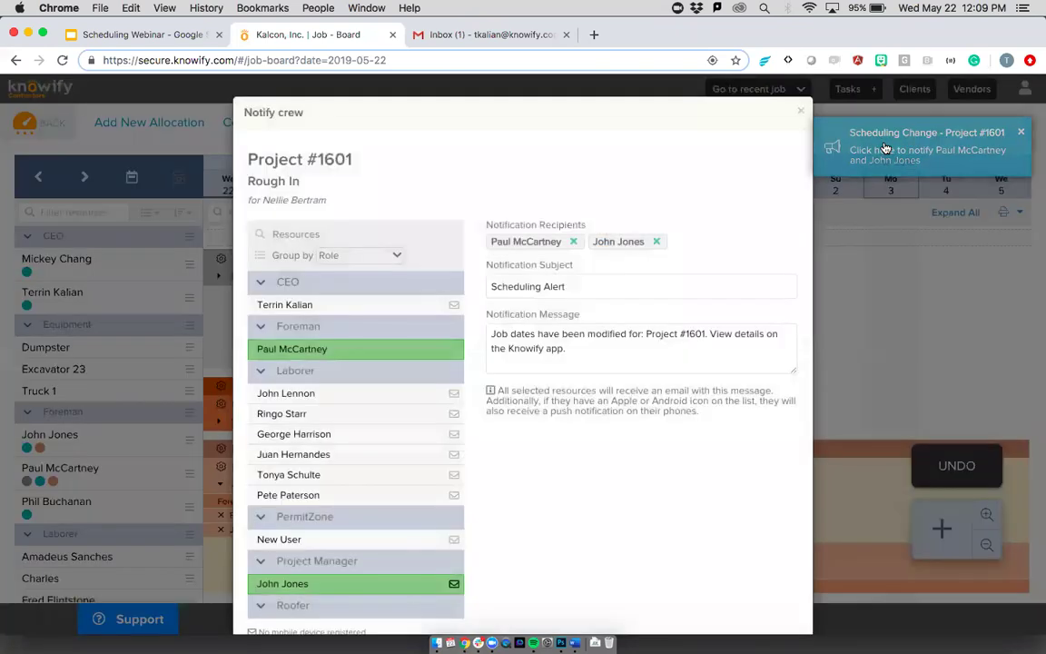
scroll(625, 278, down, 1)
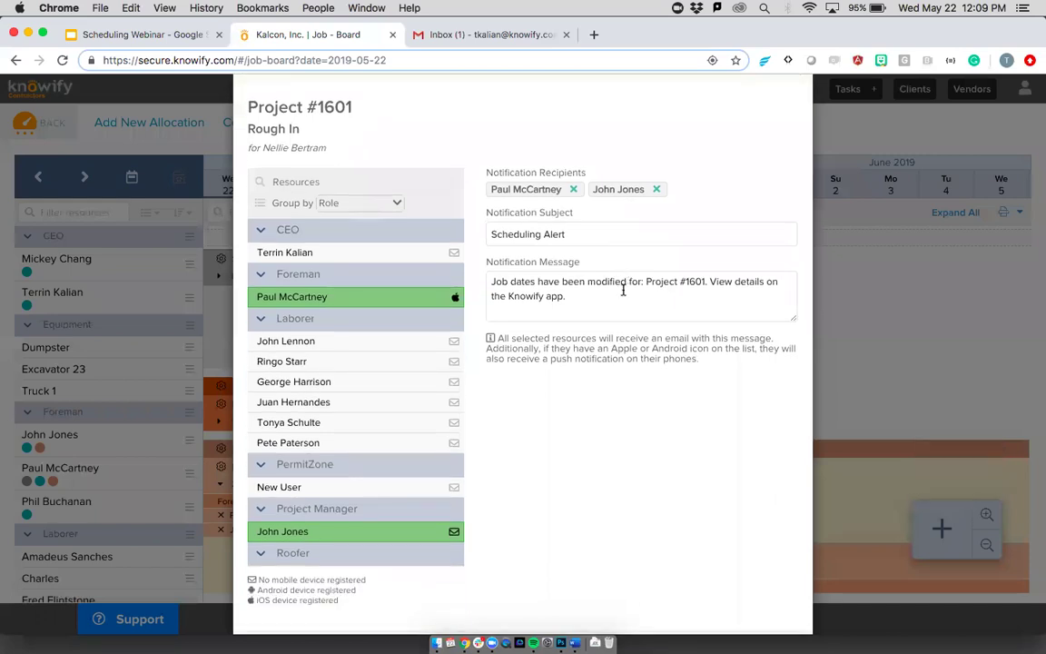
drag(619, 304, 607, 237)
click(609, 302)
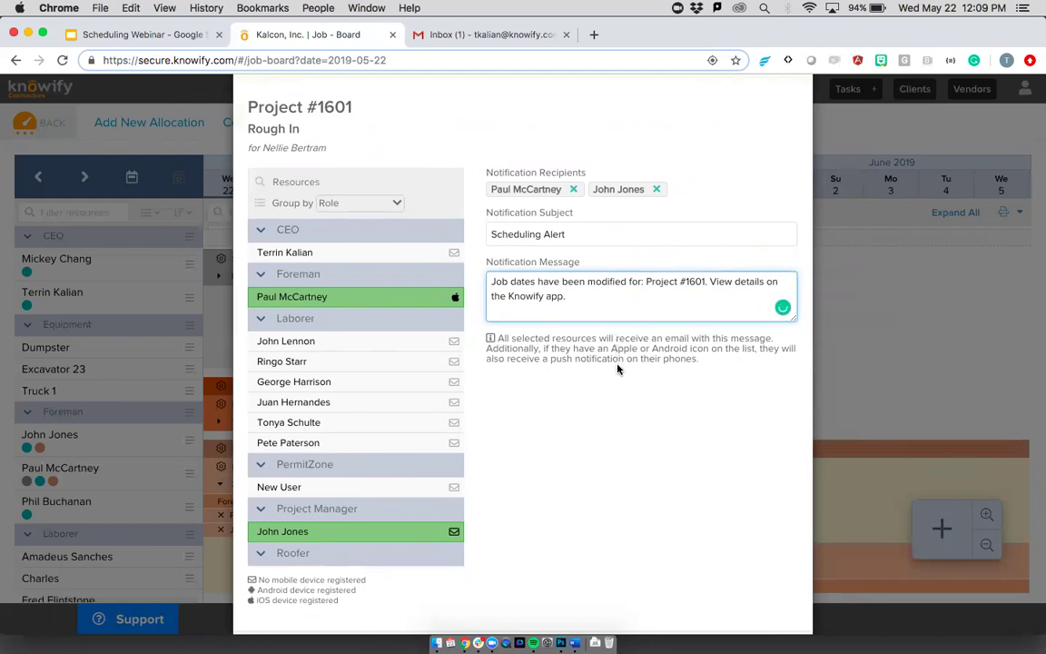
scroll(619, 369, down, 2)
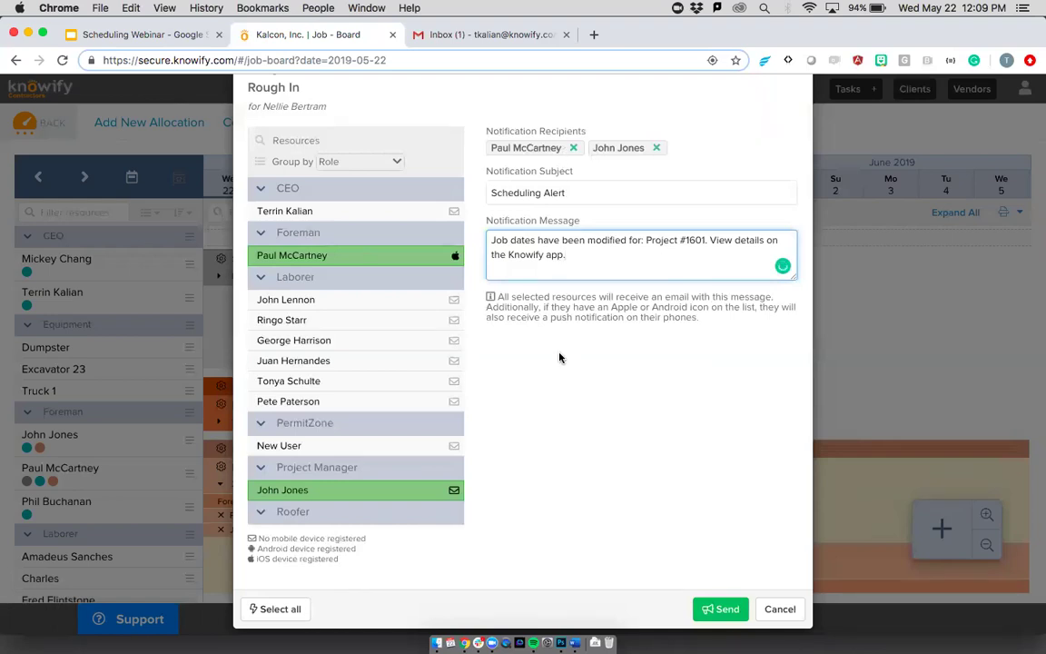
click(710, 609)
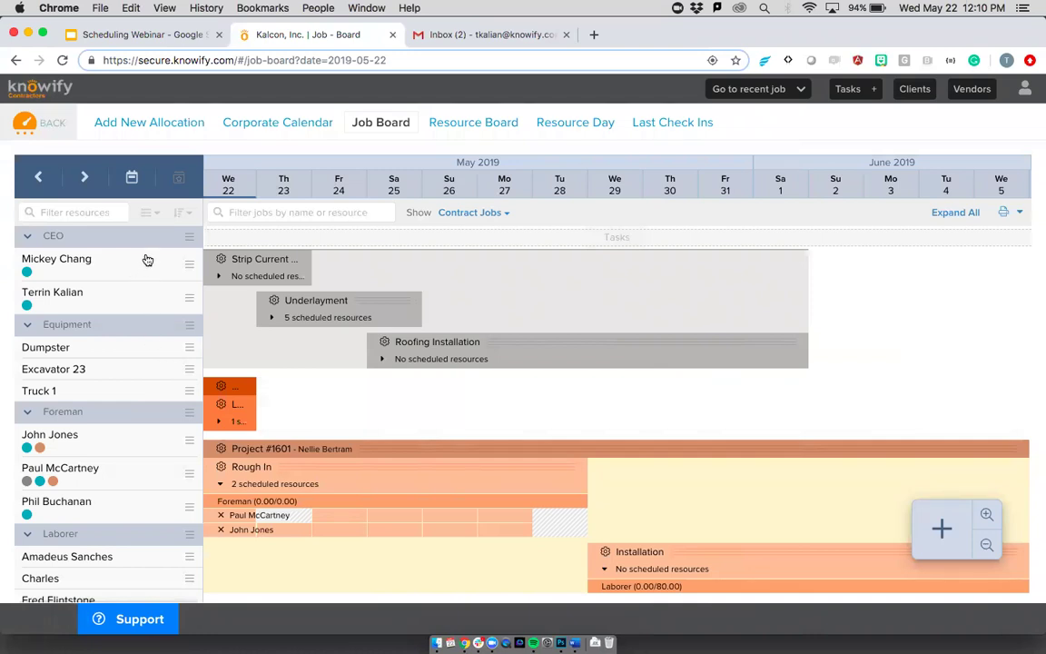
- Group the Job Board's resource list by department
scroll(108, 353, down, 2)
scroll(107, 352, down, 4)
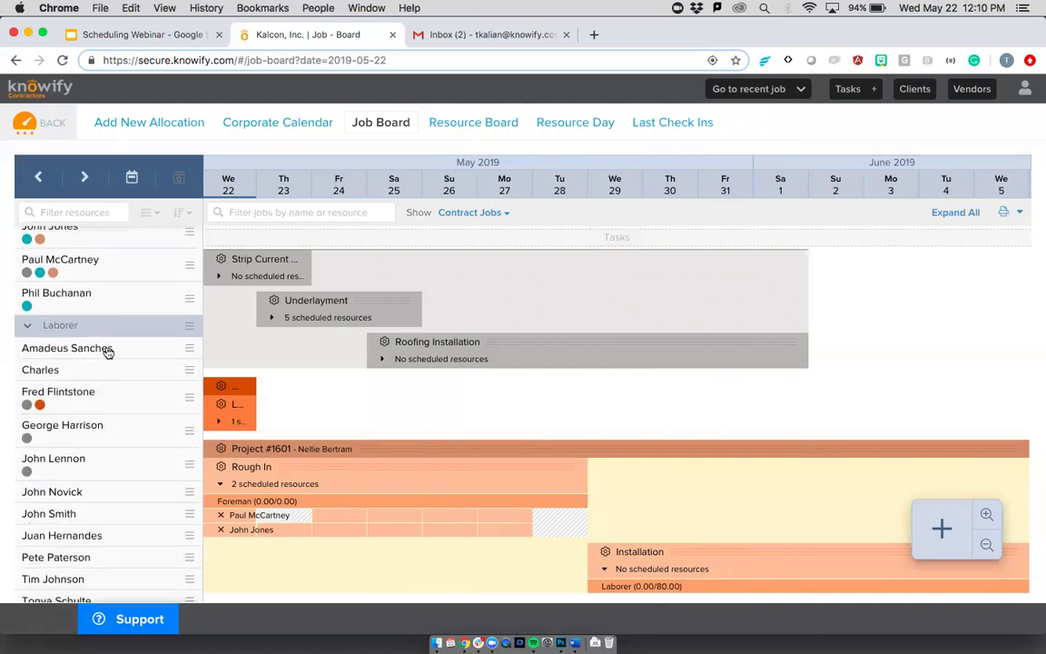
click(149, 215)
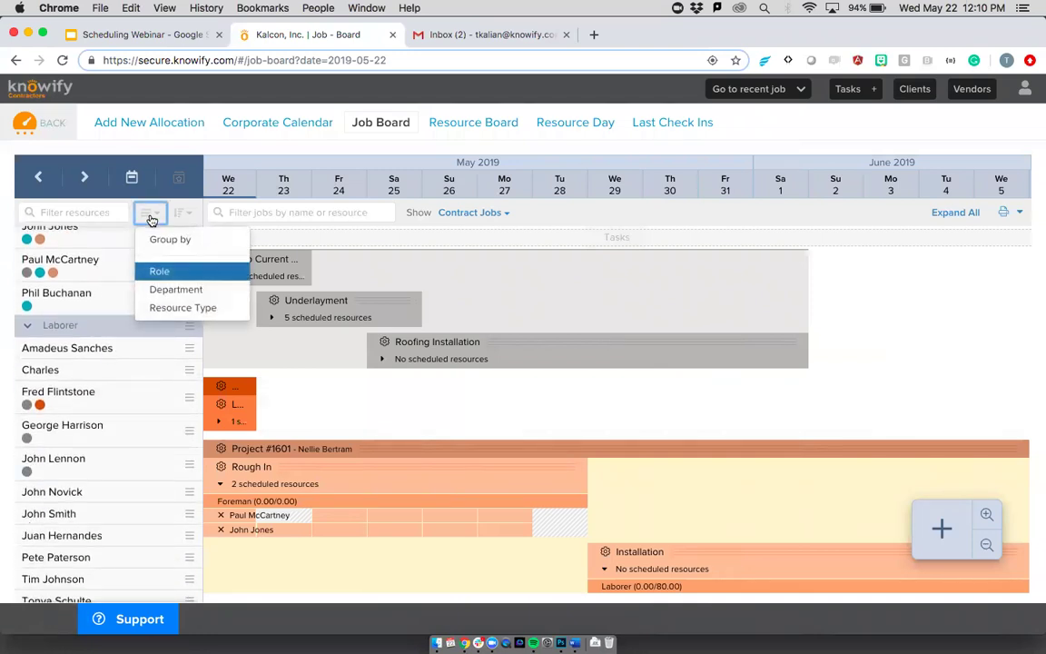
click(174, 291)
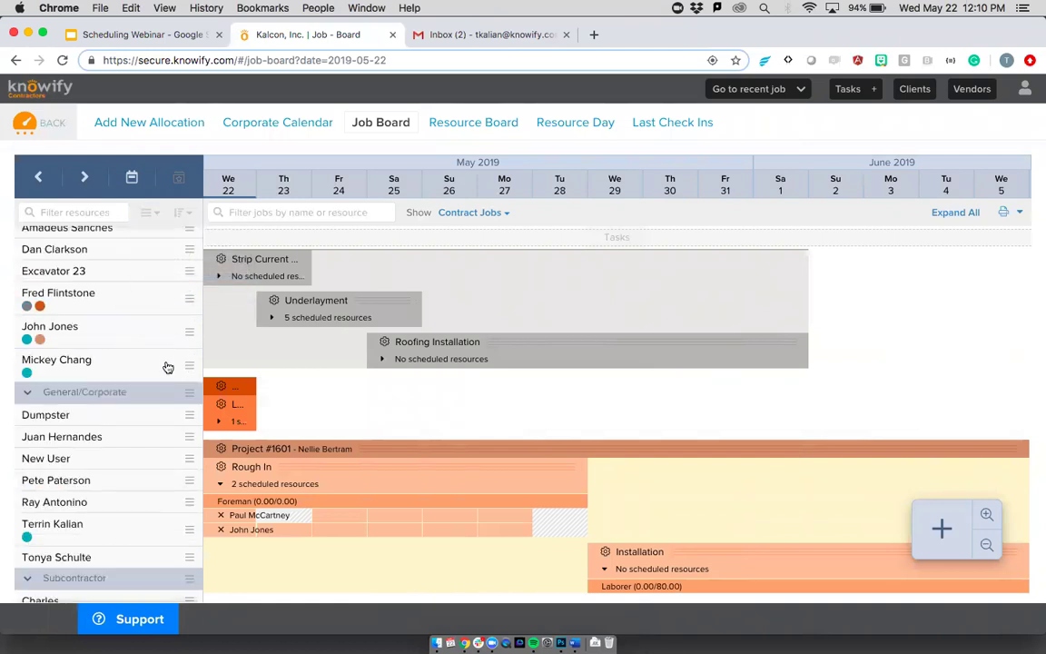
scroll(167, 367, up, 4)
scroll(167, 367, up, 2)
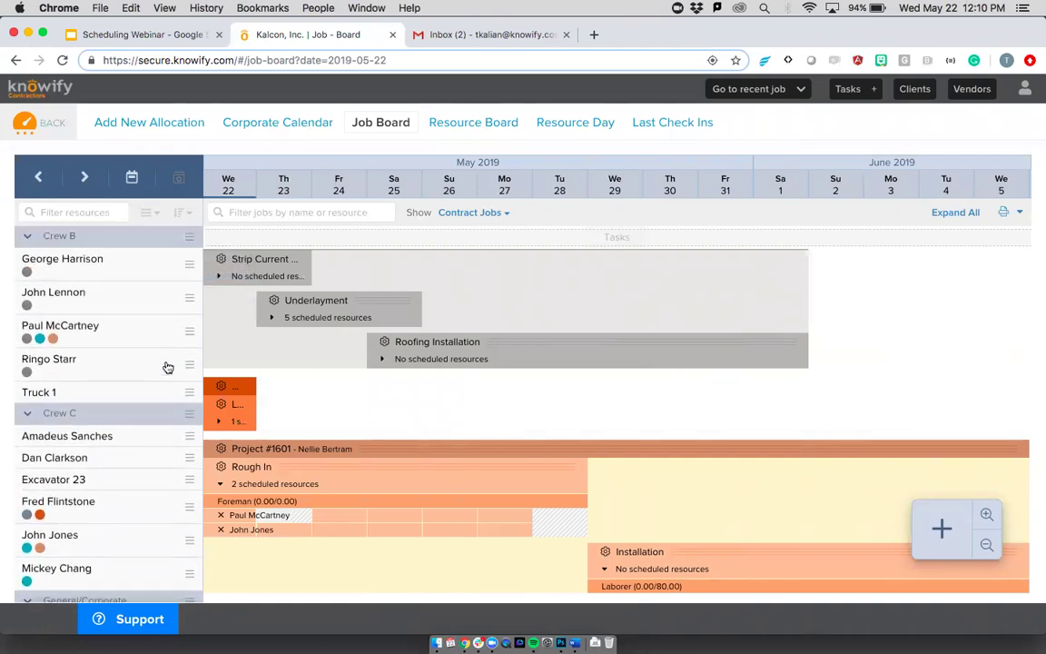
click(149, 212)
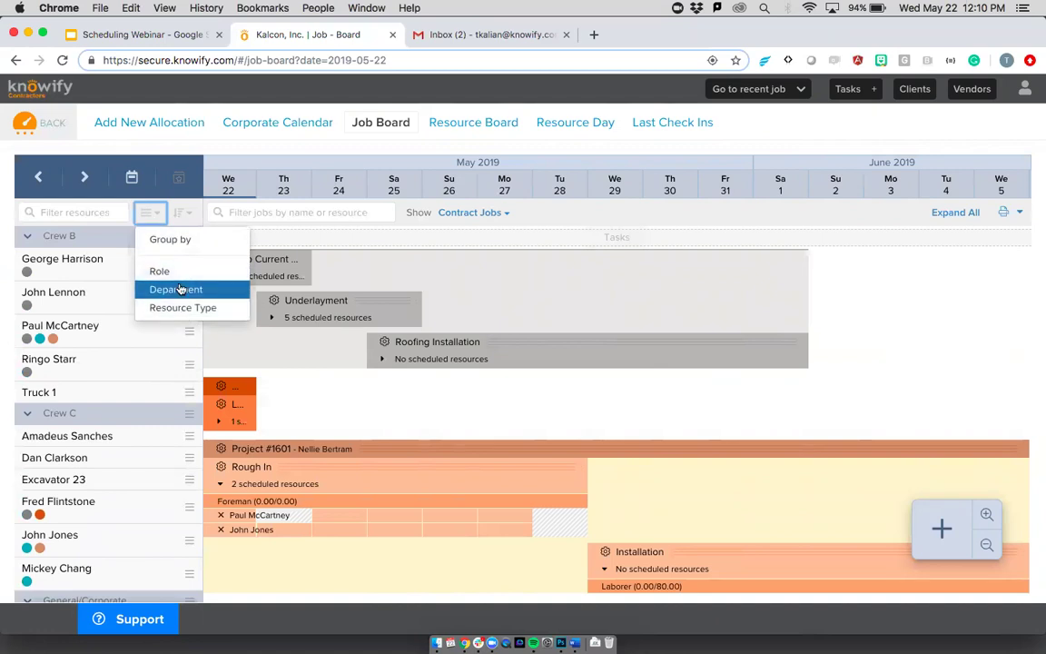
- Allocate all of Crew B to Project #1601's Installation phase as custom time from 5/29/19 to 6/1/19, ending at 4:00 PM
click(64, 239)
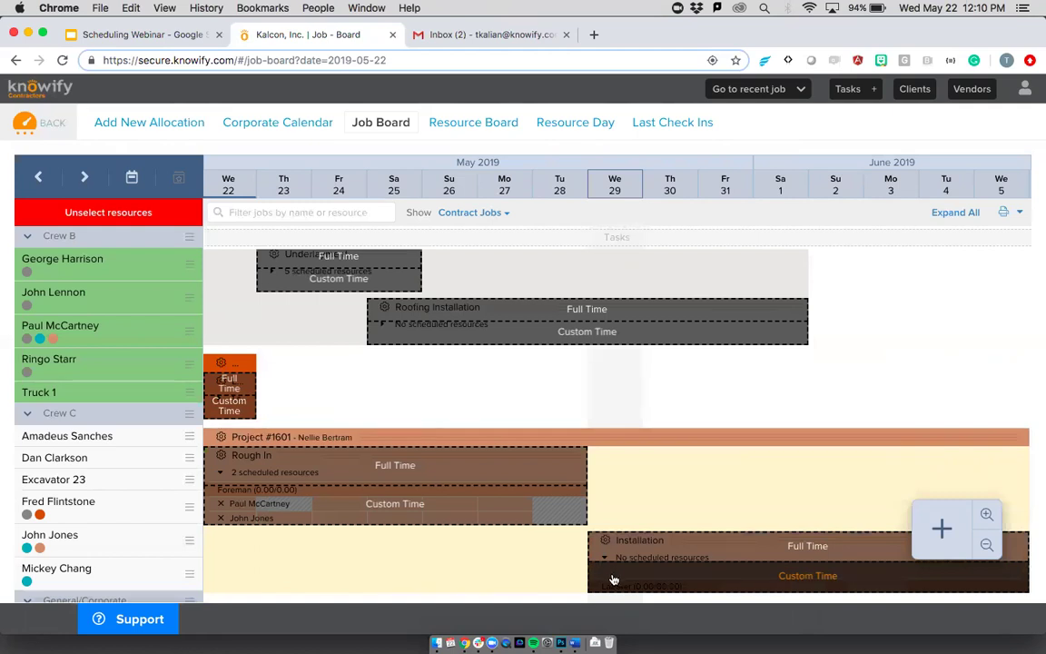
click(613, 579)
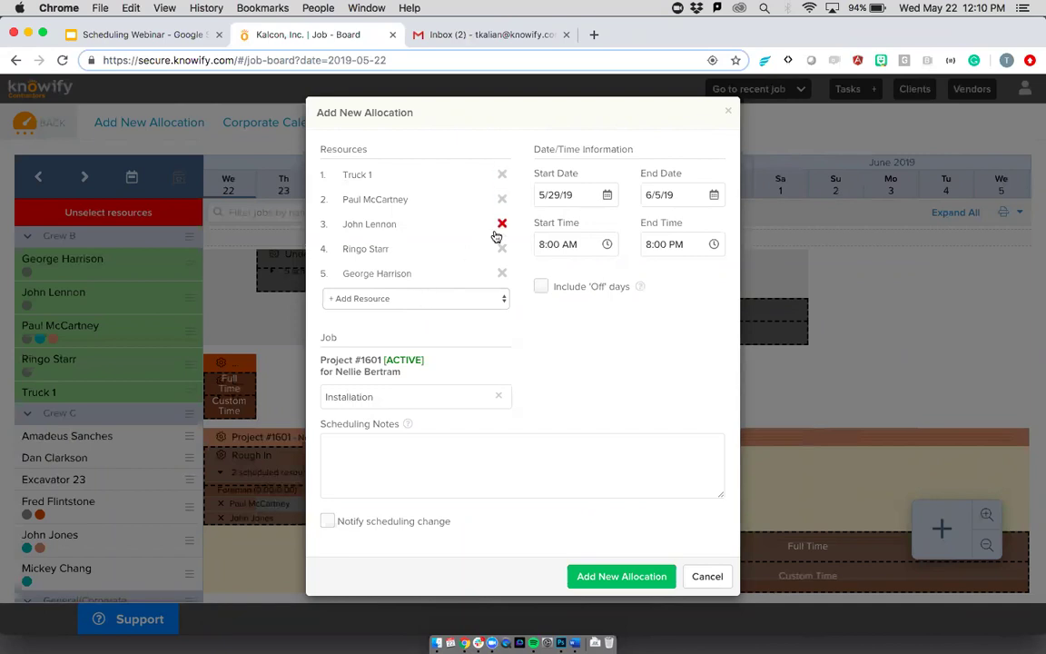
click(654, 244)
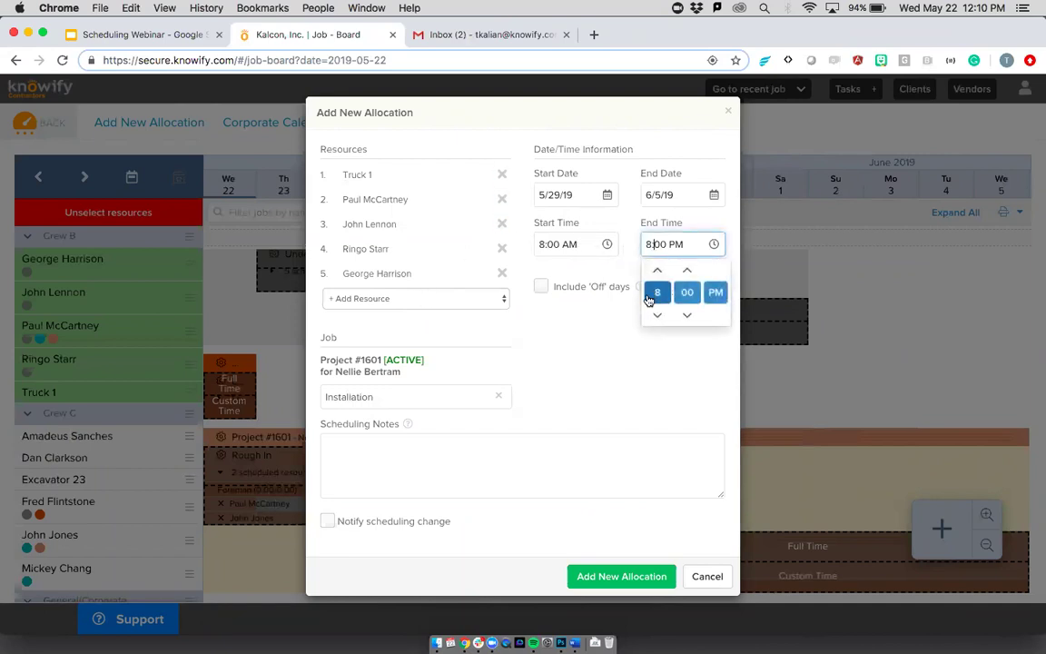
click(657, 315)
click(657, 315)
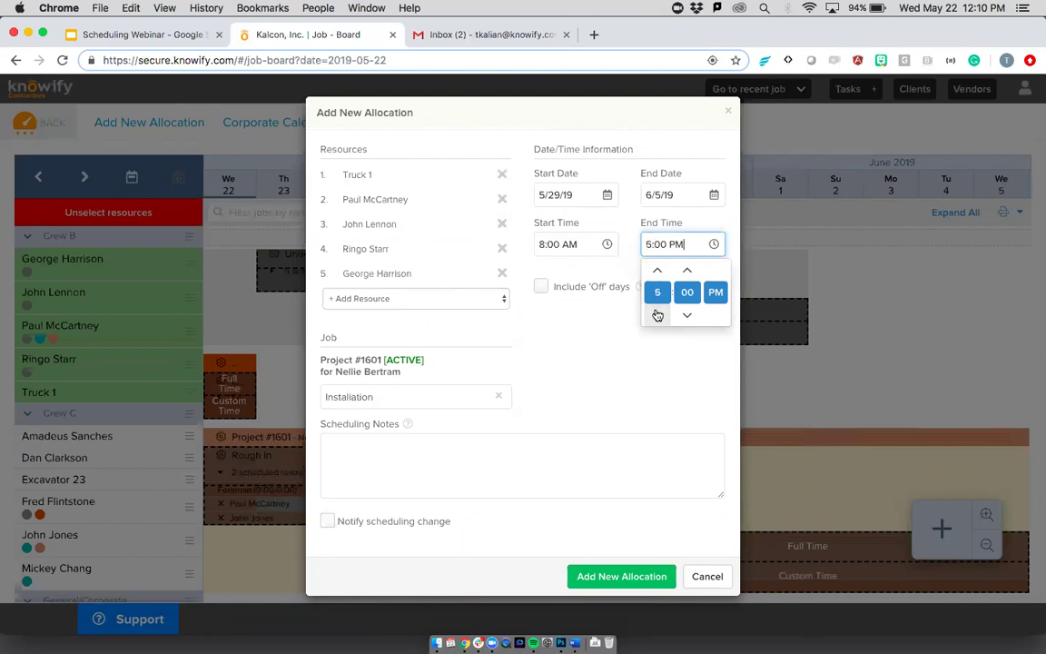
click(657, 315)
click(658, 198)
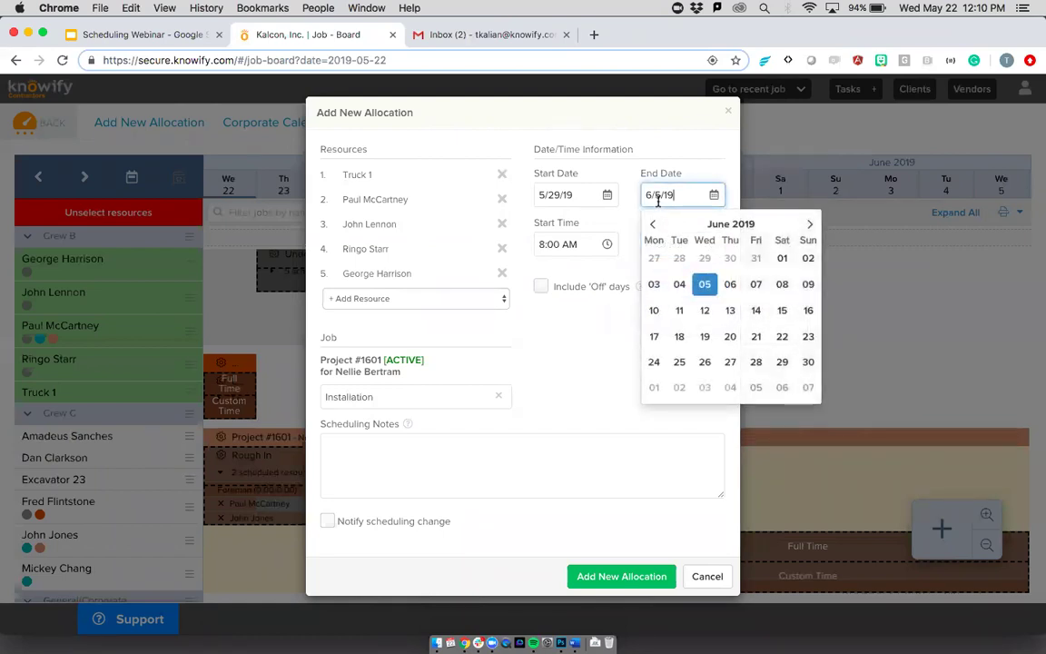
click(779, 266)
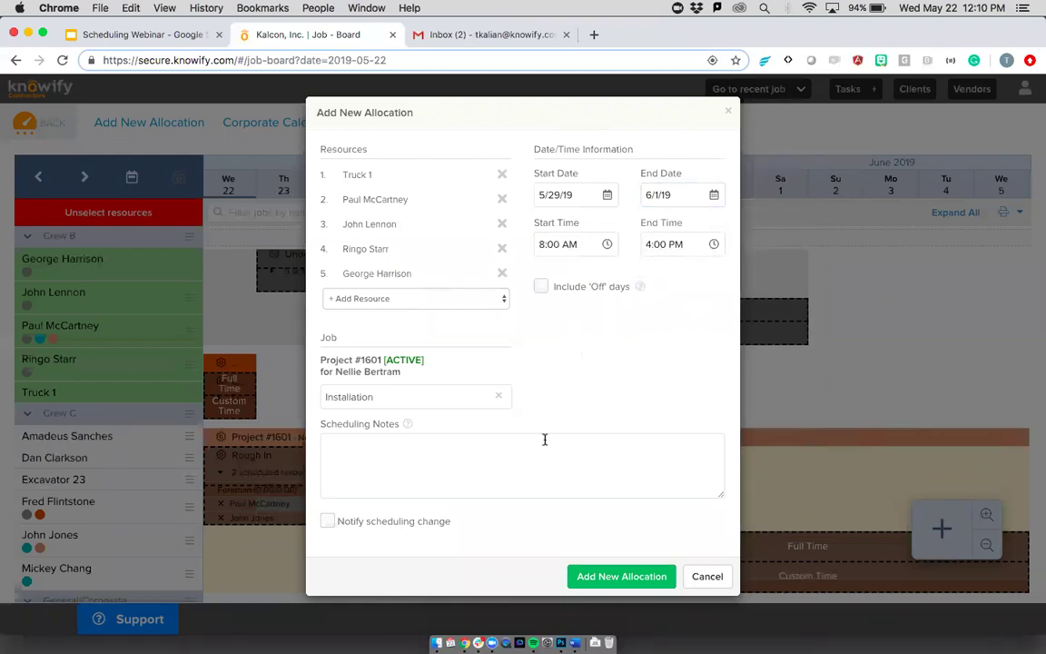
click(591, 577)
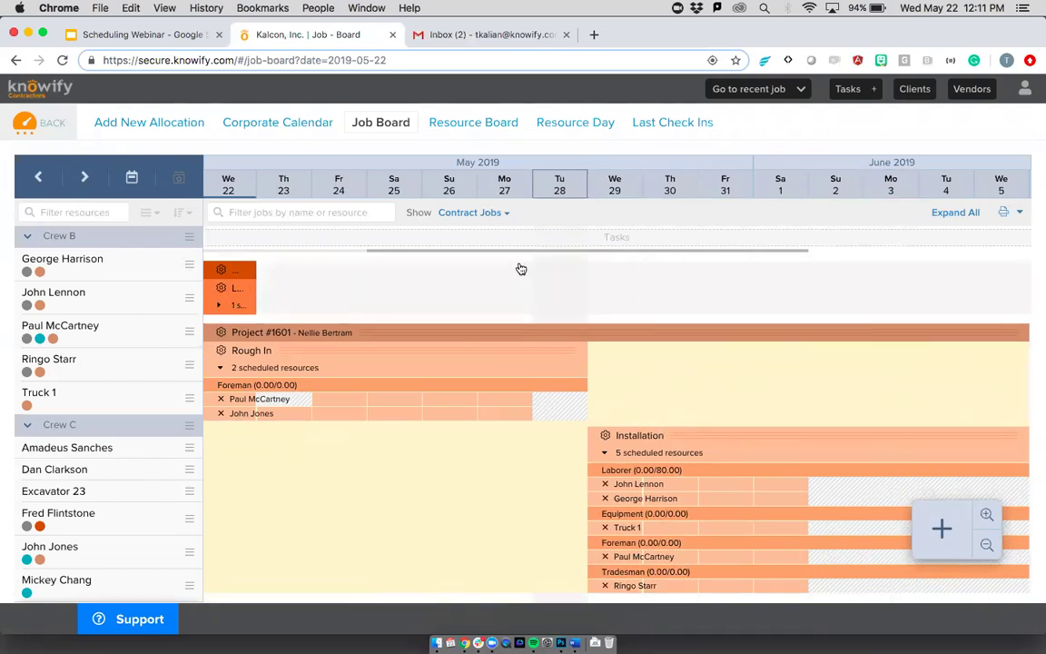
- Examine the scheduled projects across May and June on the Job Board's timeline, at both daily and multi-week scale
click(485, 195)
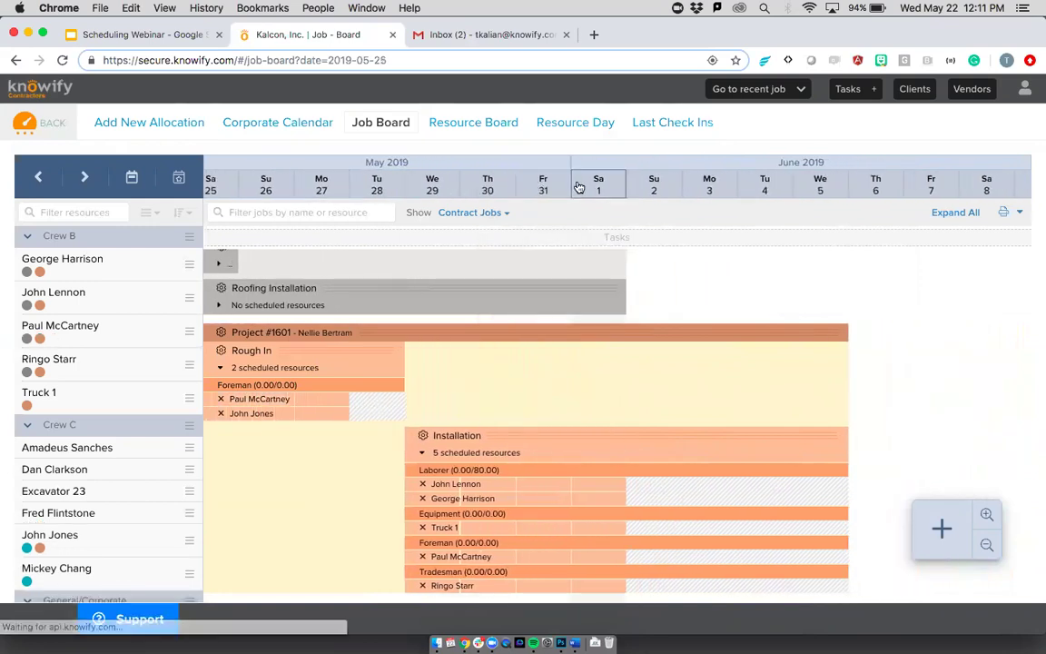
drag(517, 170, 289, 171)
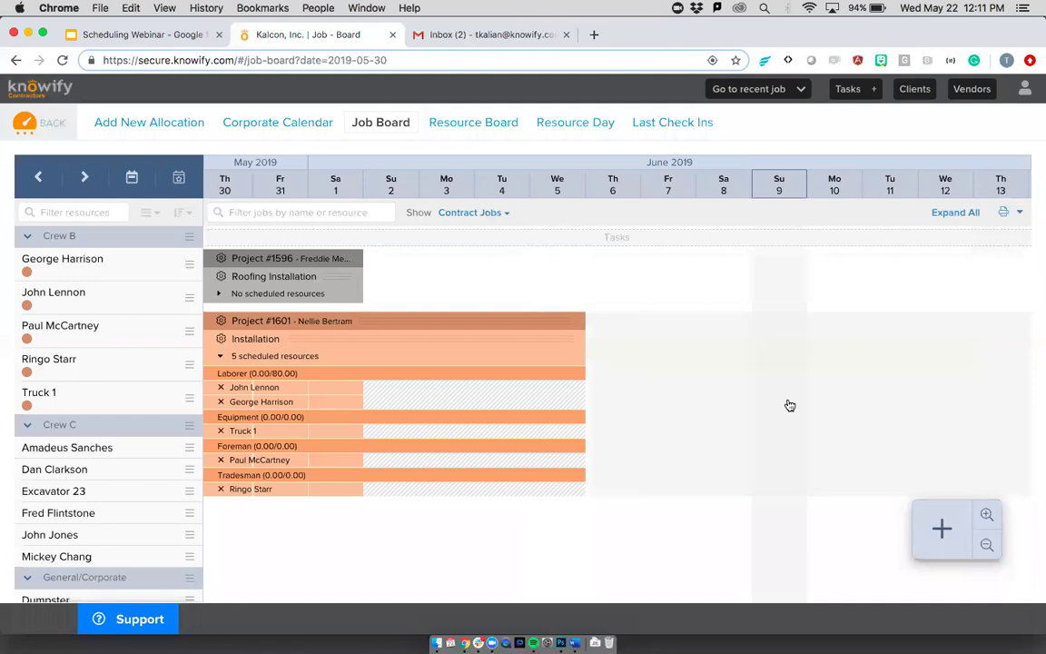
click(985, 545)
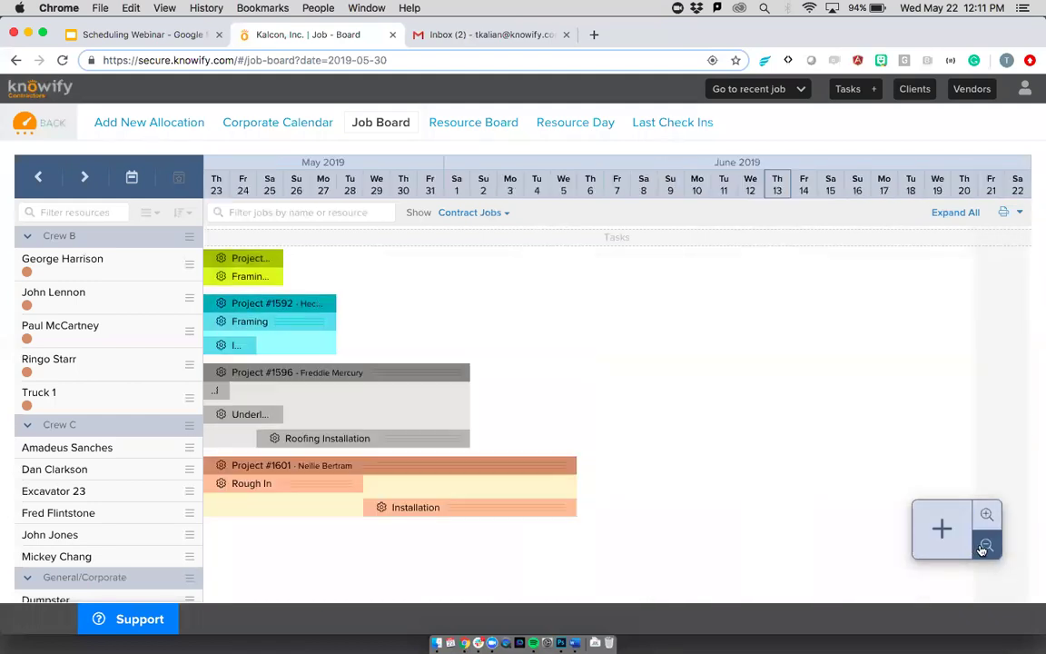
click(985, 545)
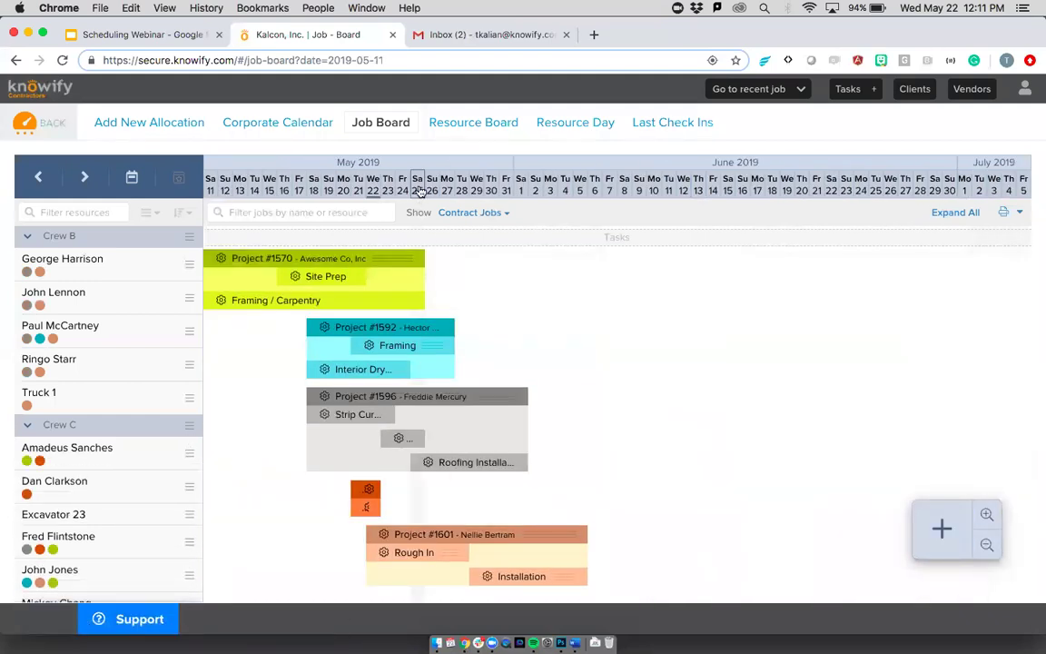
scroll(545, 204, left, 3)
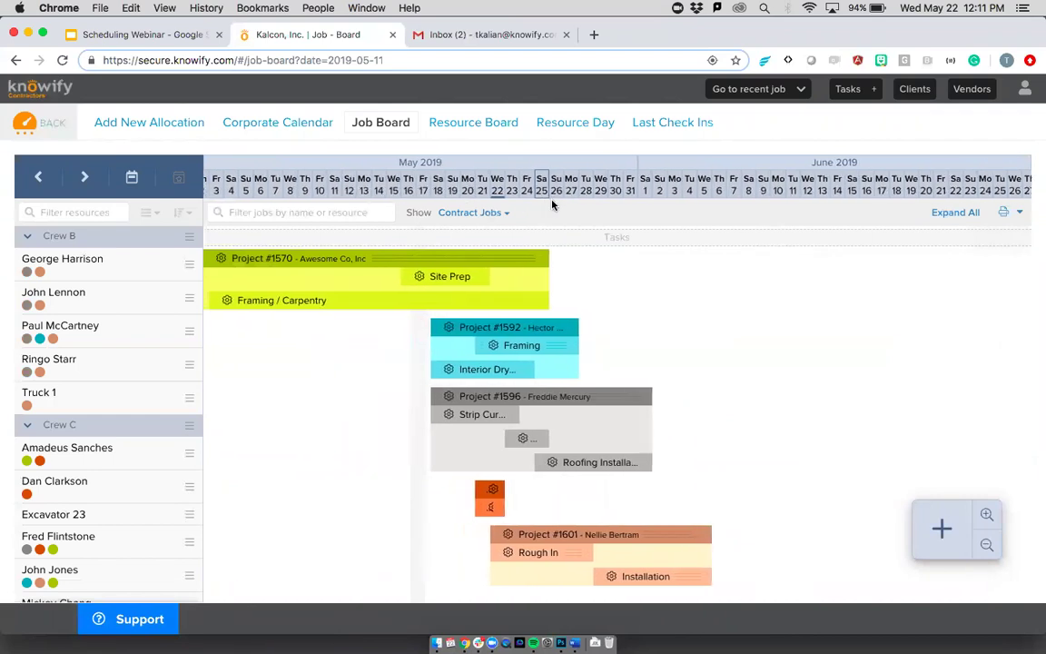
scroll(549, 205, right, 3)
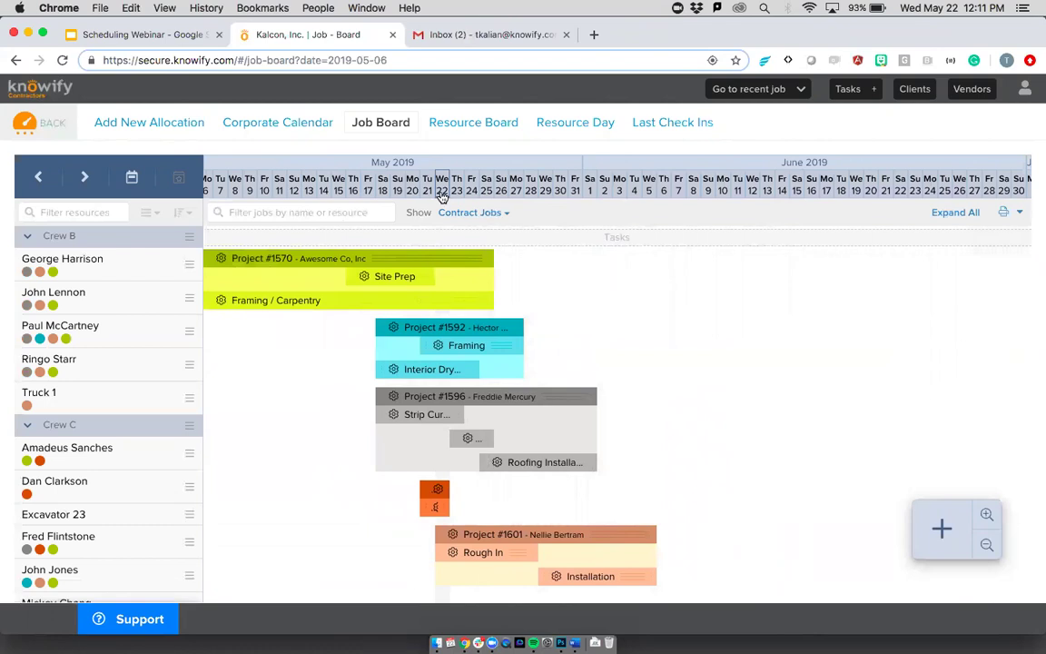
- In the hourly view of May 22, limit the first listed foreman's time on Project #1601's Rough In phase to 12 PM–4 PM
scroll(443, 193, up, 3)
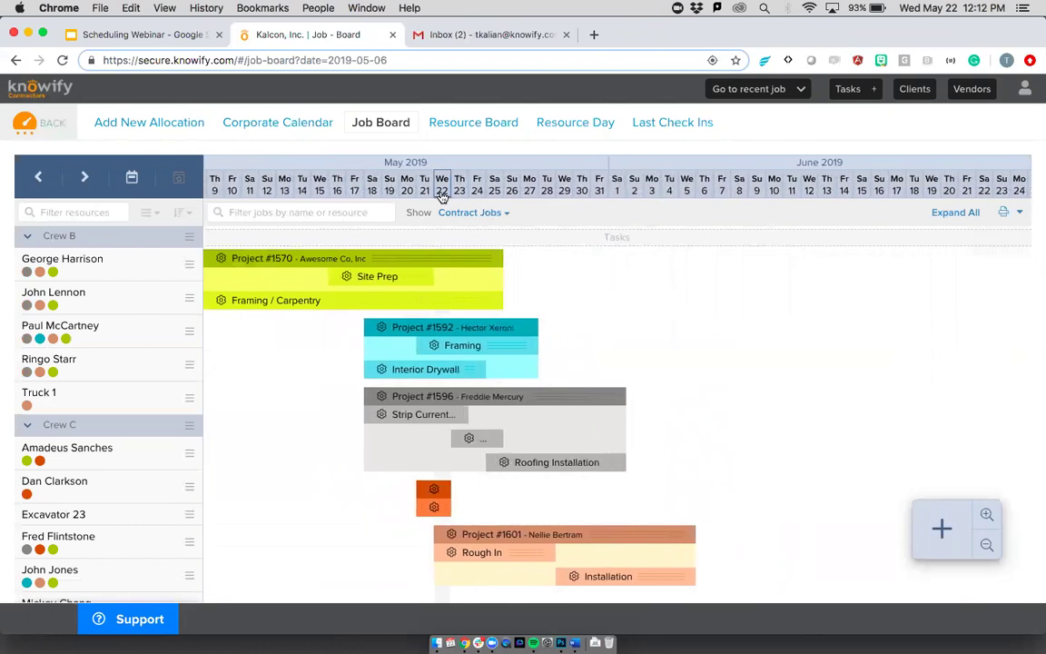
scroll(443, 194, up, 5)
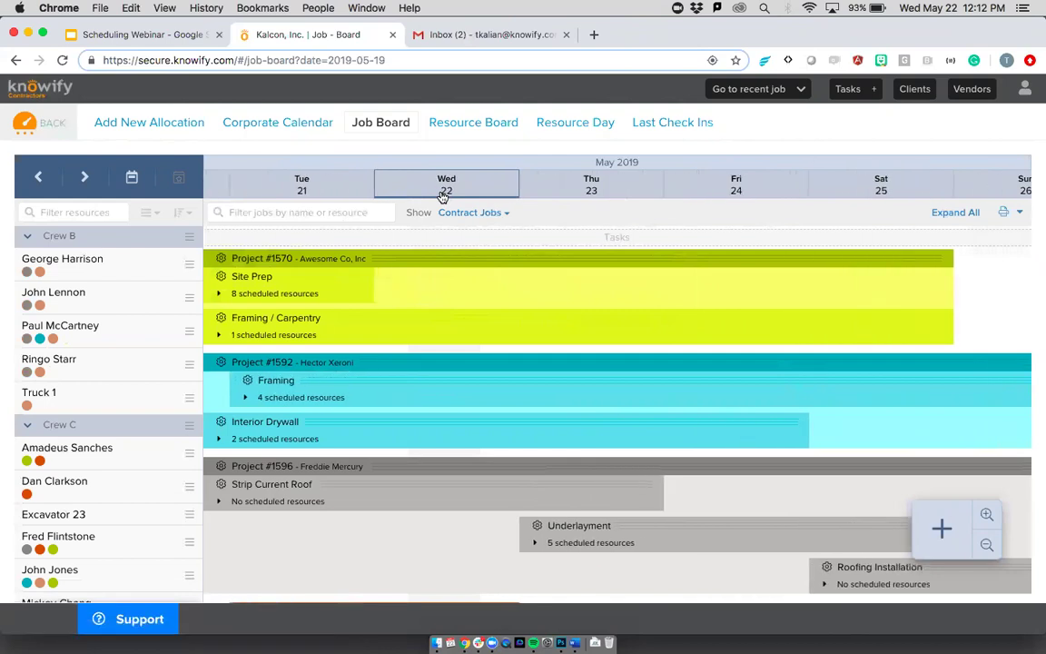
scroll(443, 194, up, 2)
scroll(478, 361, down, 3)
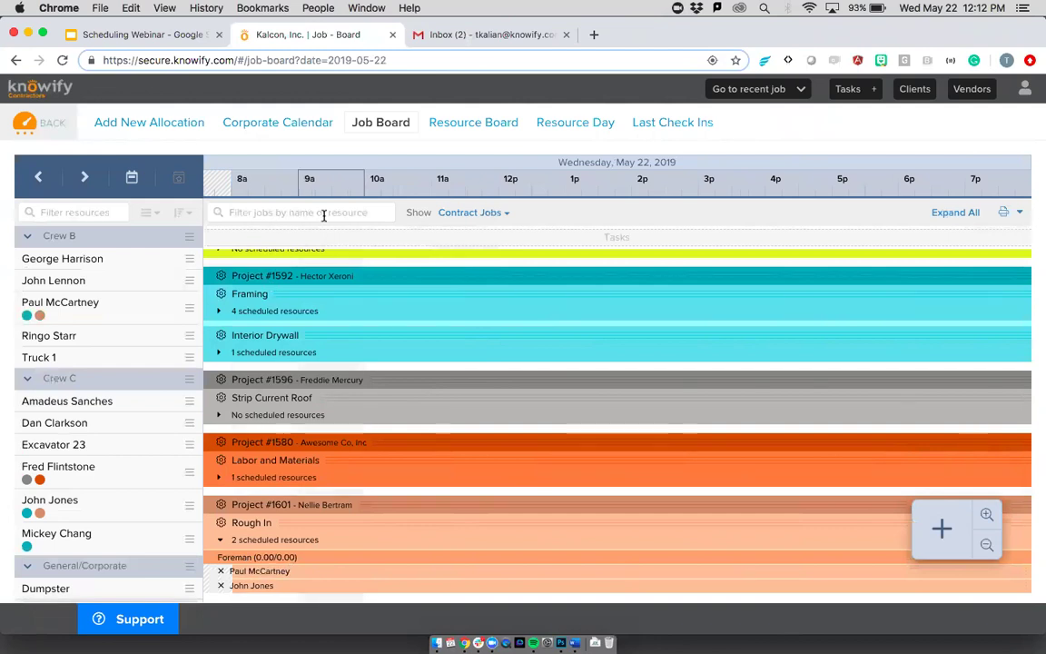
scroll(717, 186, down, 3)
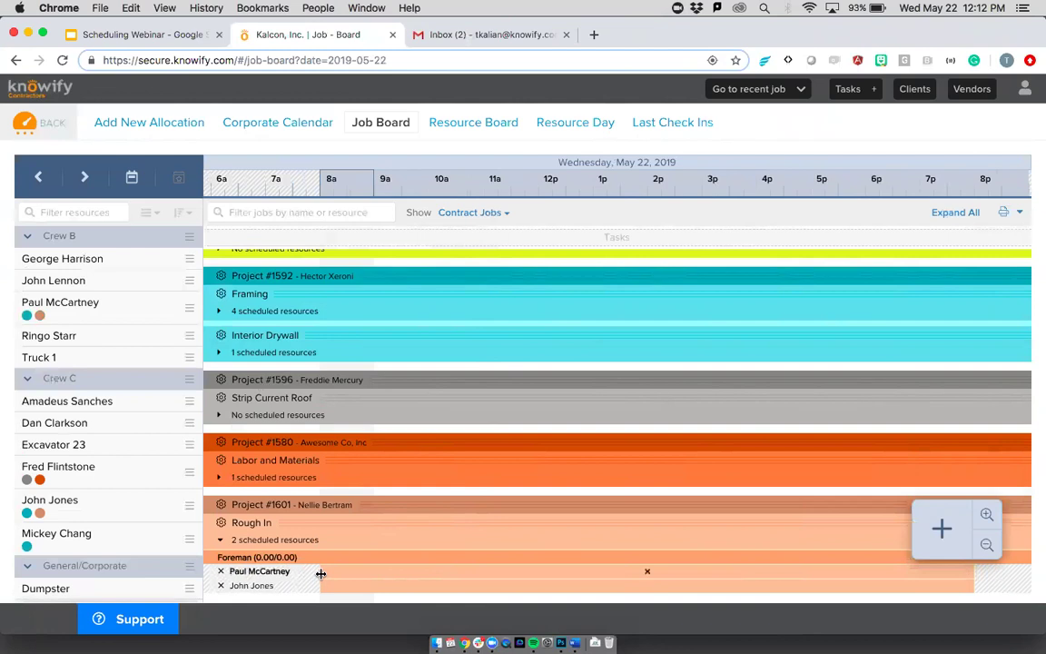
mouse_move(321, 573)
mouse_down()
mouse_move(553, 567)
mouse_move(539, 567)
mouse_up()
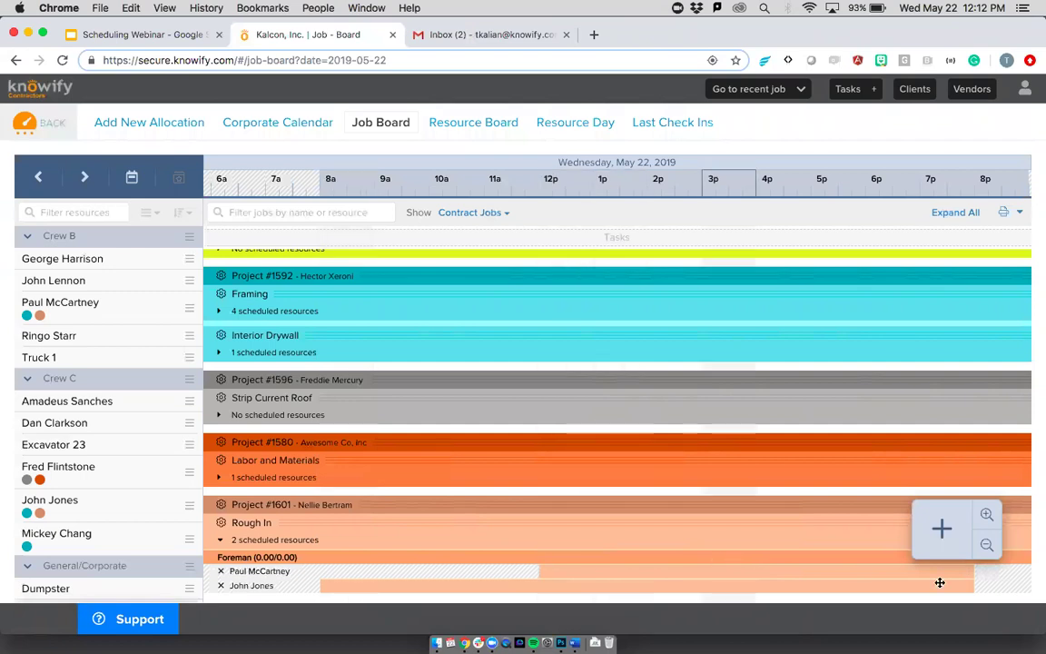
drag(974, 569, 752, 570)
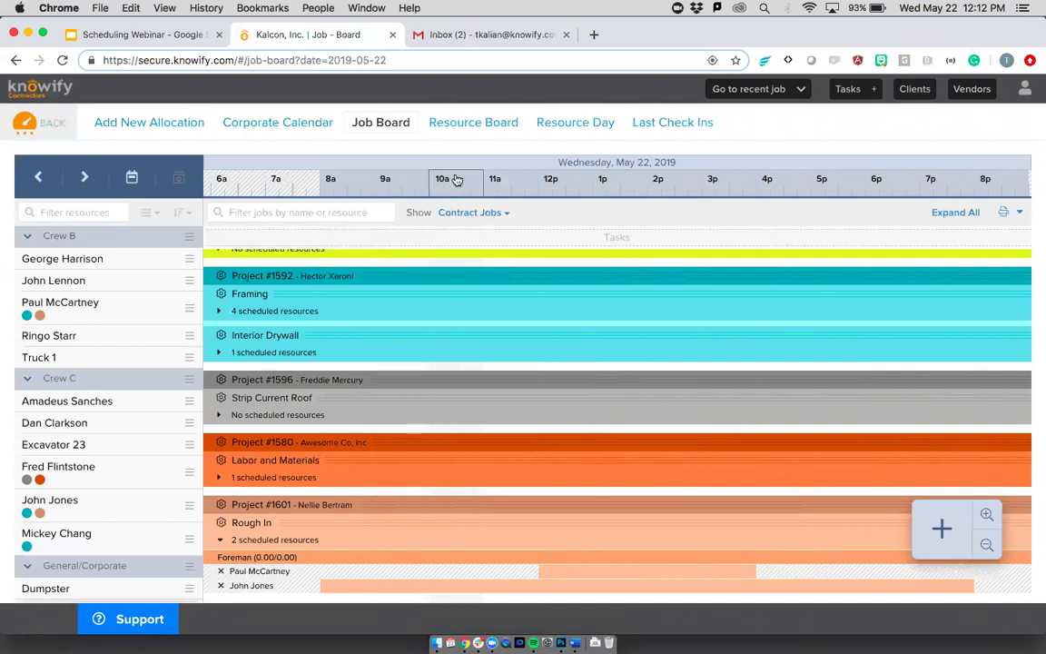
- Return to the daily view and examine Project #1601's Rough In and Installation allocations from May 22 through early June
scroll(456, 180, down, 5)
scroll(456, 180, down, 5)
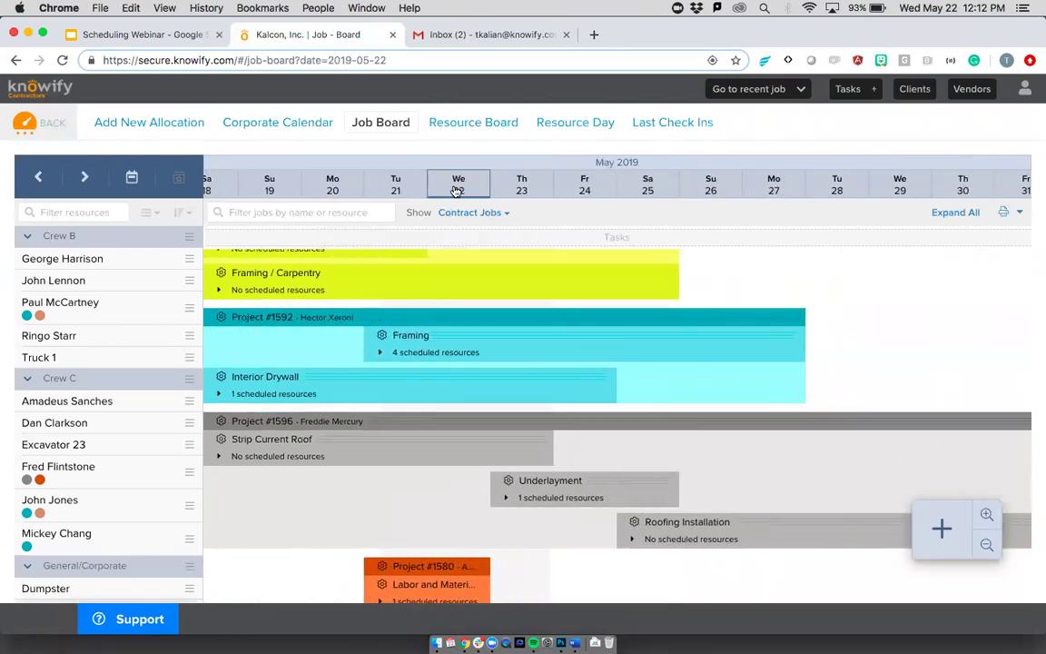
scroll(457, 186, down, 1)
scroll(490, 295, down, 2)
scroll(491, 294, down, 1)
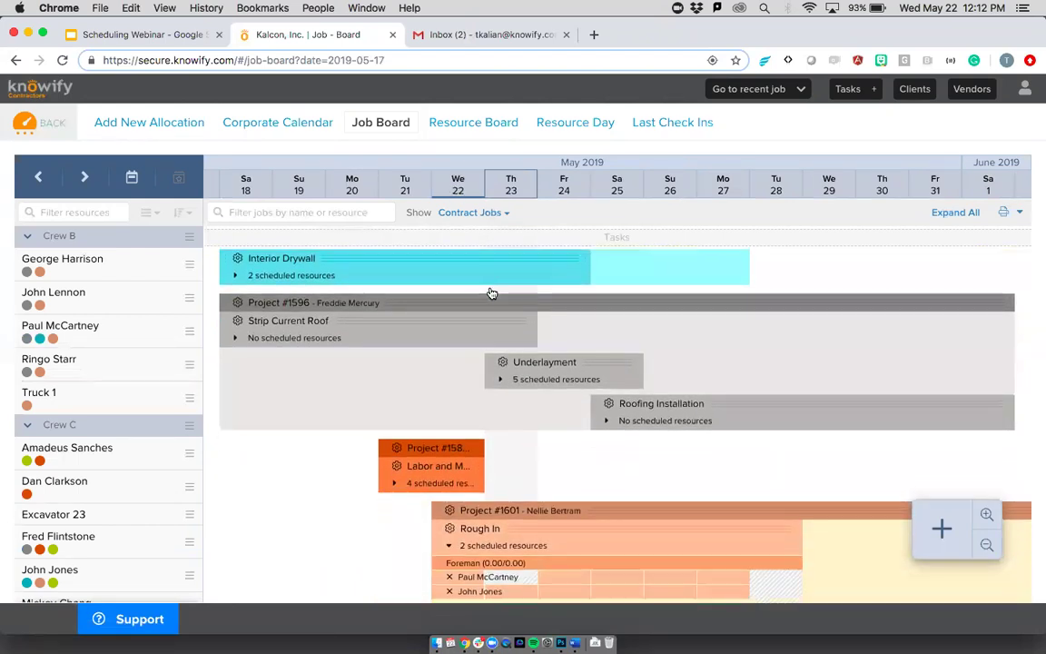
scroll(491, 294, right, 3)
scroll(491, 293, right, 1)
scroll(491, 293, down, 1)
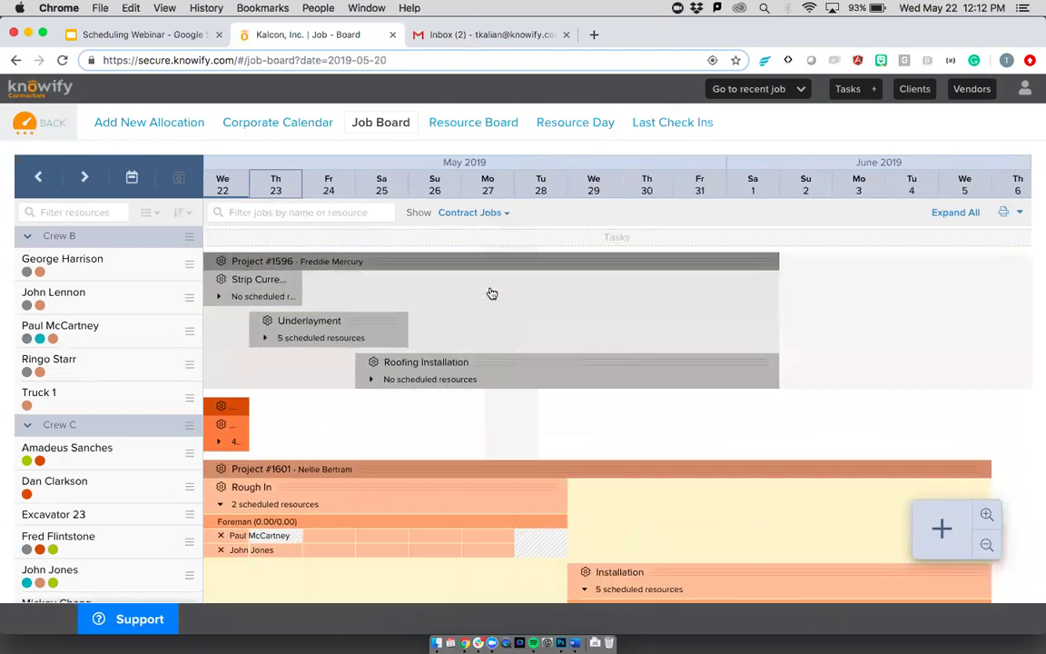
scroll(690, 254, down, 1)
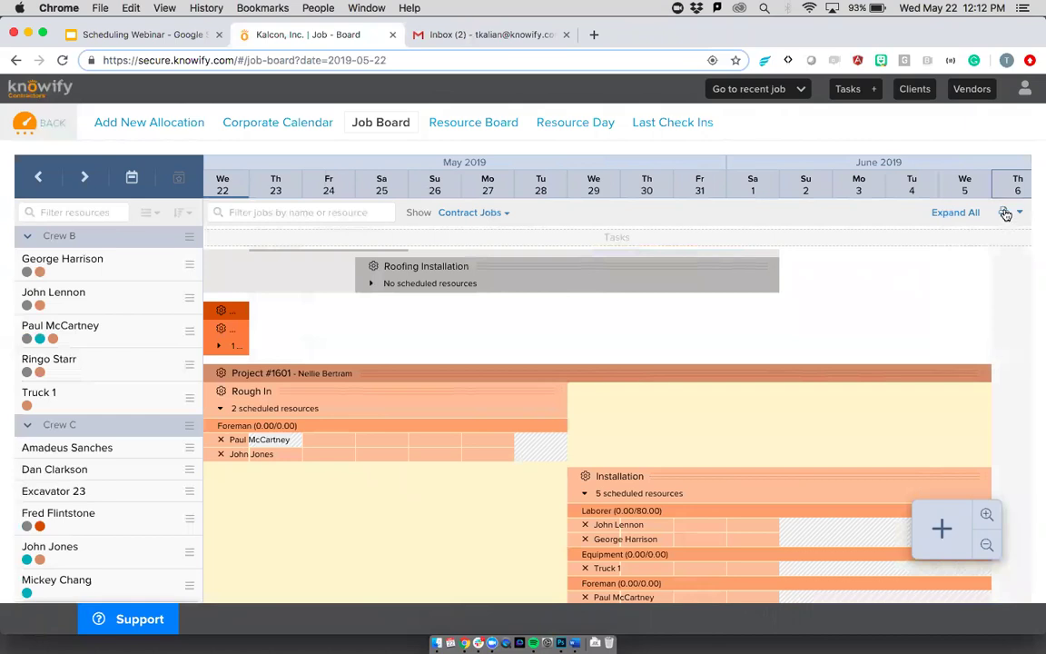
- Look at the Job Board's print options, and switch to the Resource Board
click(1014, 216)
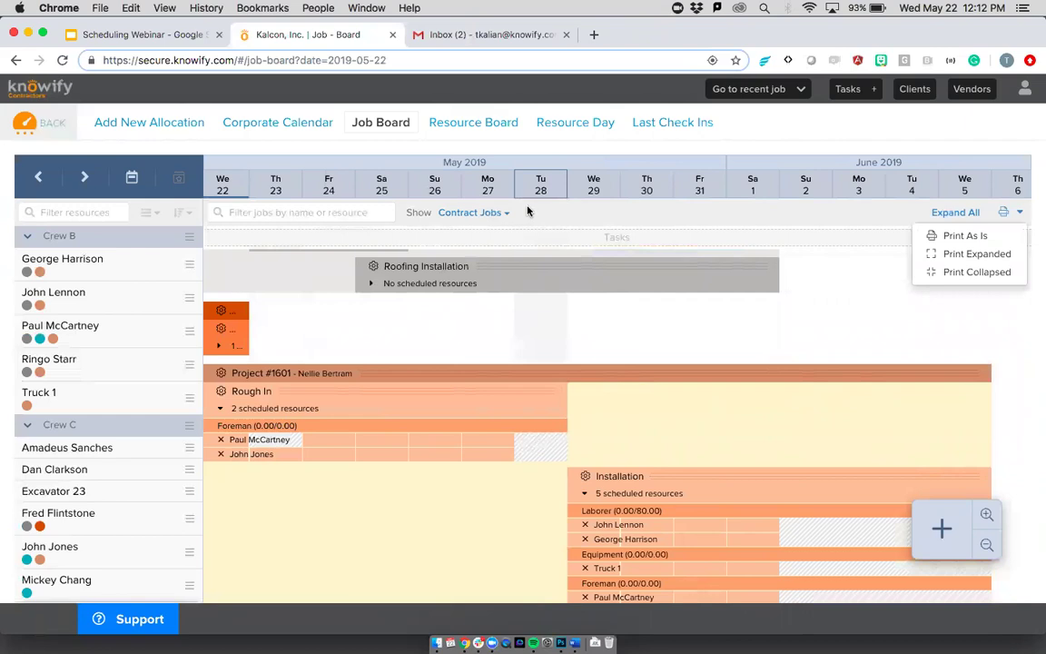
click(469, 123)
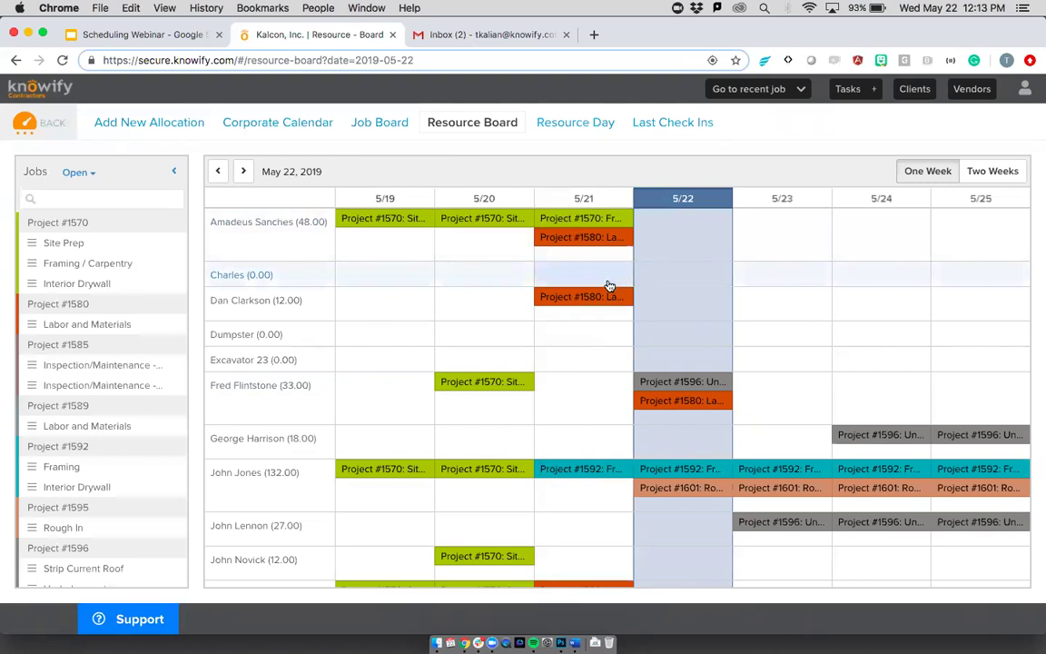
- Start a 5/22/19 allocation for the second listed resource on Project #1601's Installation phase
click(686, 282)
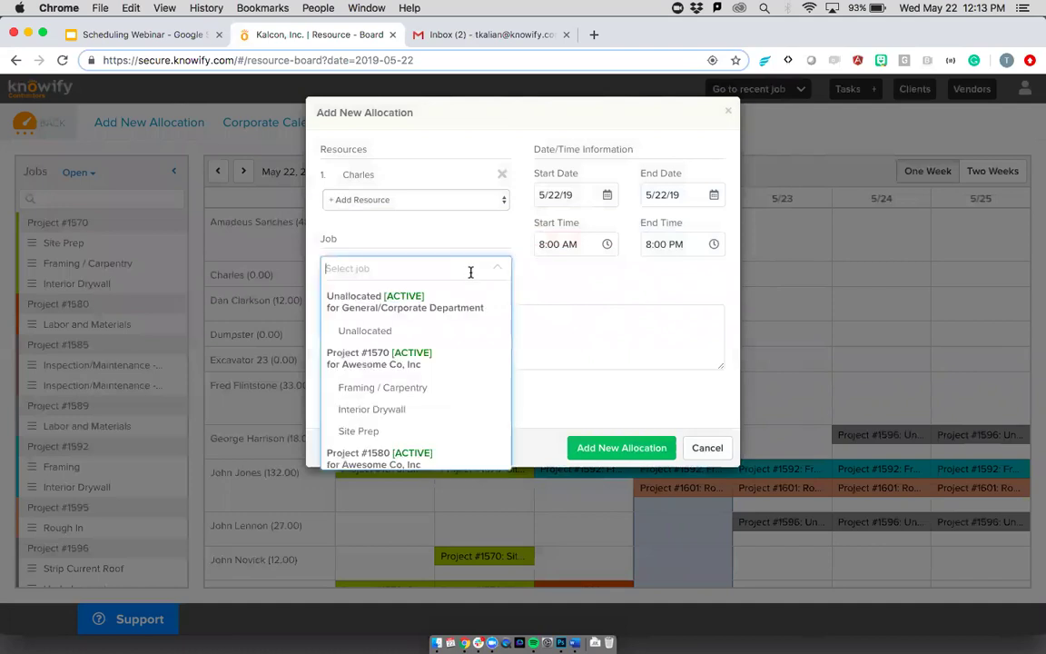
text(1601)
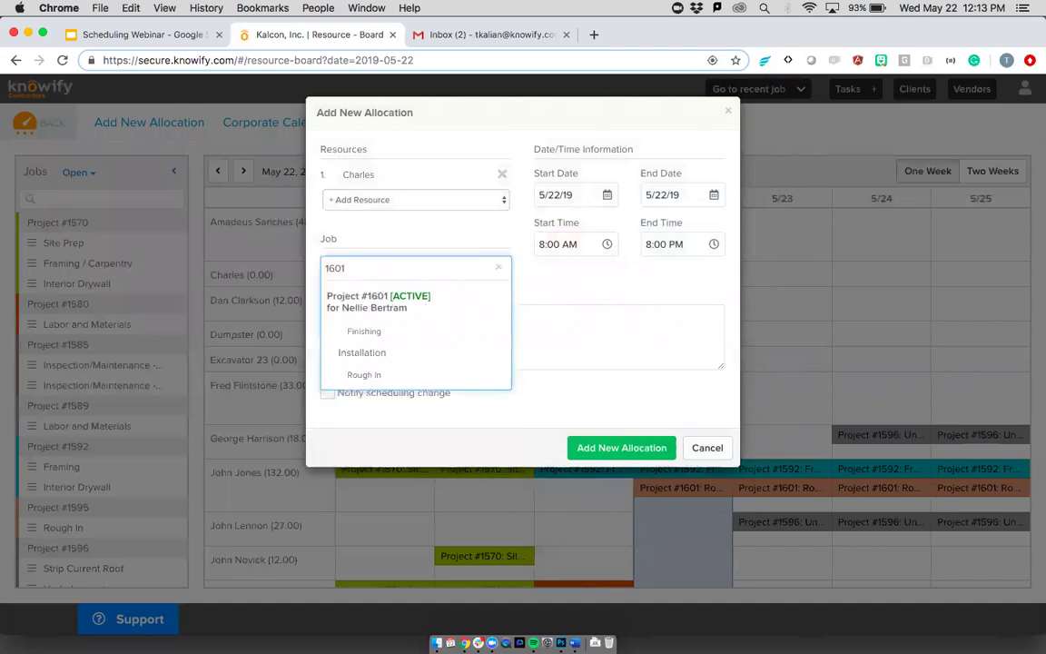
click(445, 362)
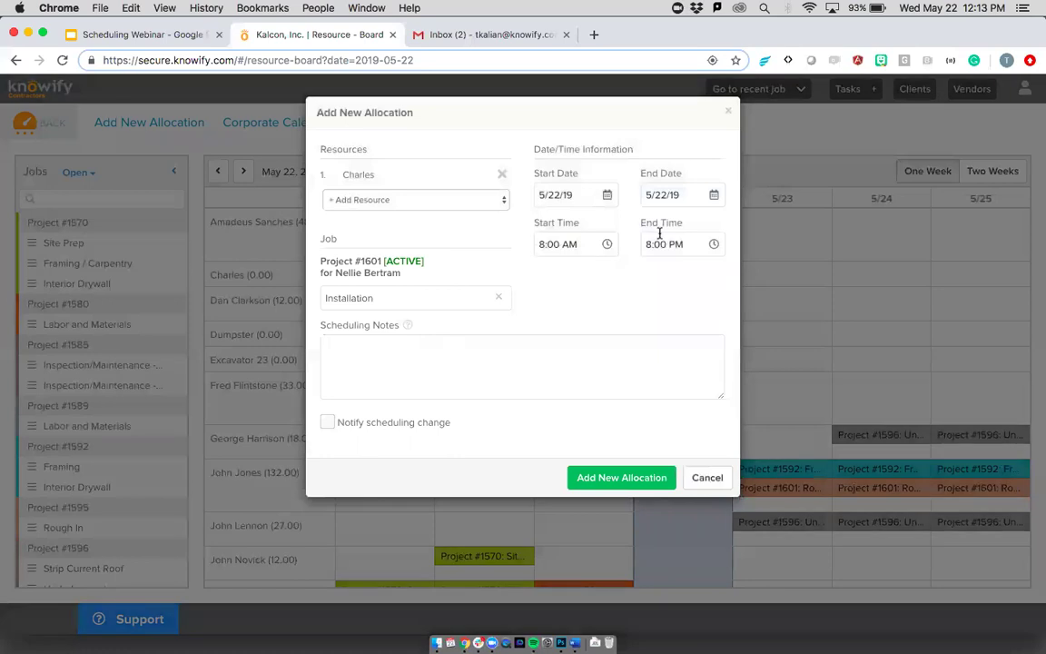
- Set the new allocation's end to 11:00 AM on 5/23/19 and add it to the schedule
click(660, 242)
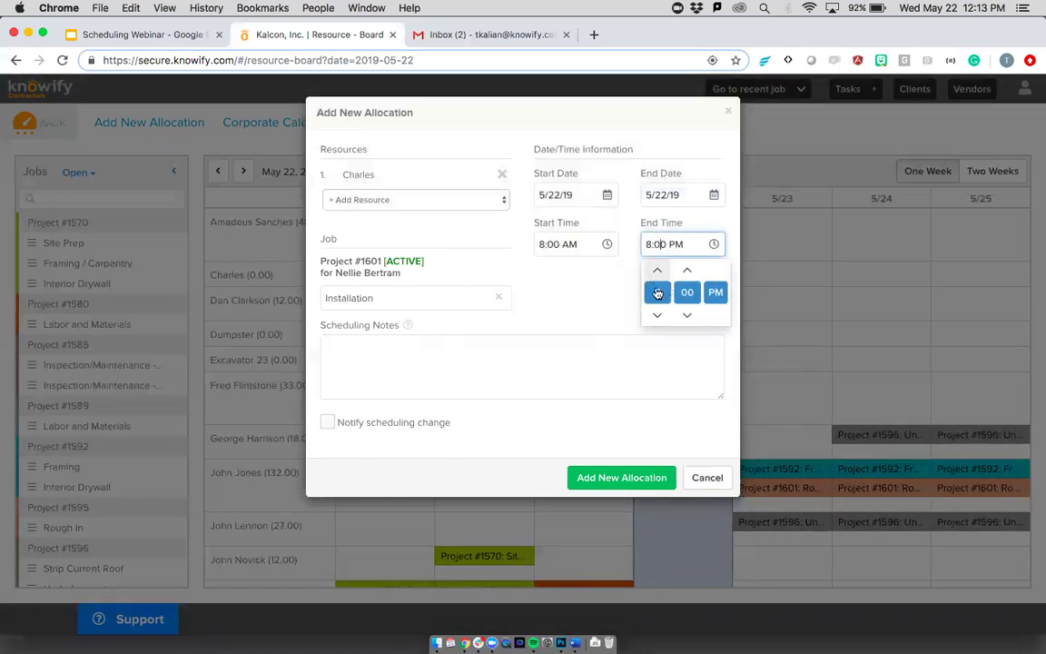
click(659, 315)
click(659, 315)
click(659, 315)
click(660, 316)
click(659, 315)
click(659, 315)
click(660, 315)
click(659, 315)
click(660, 315)
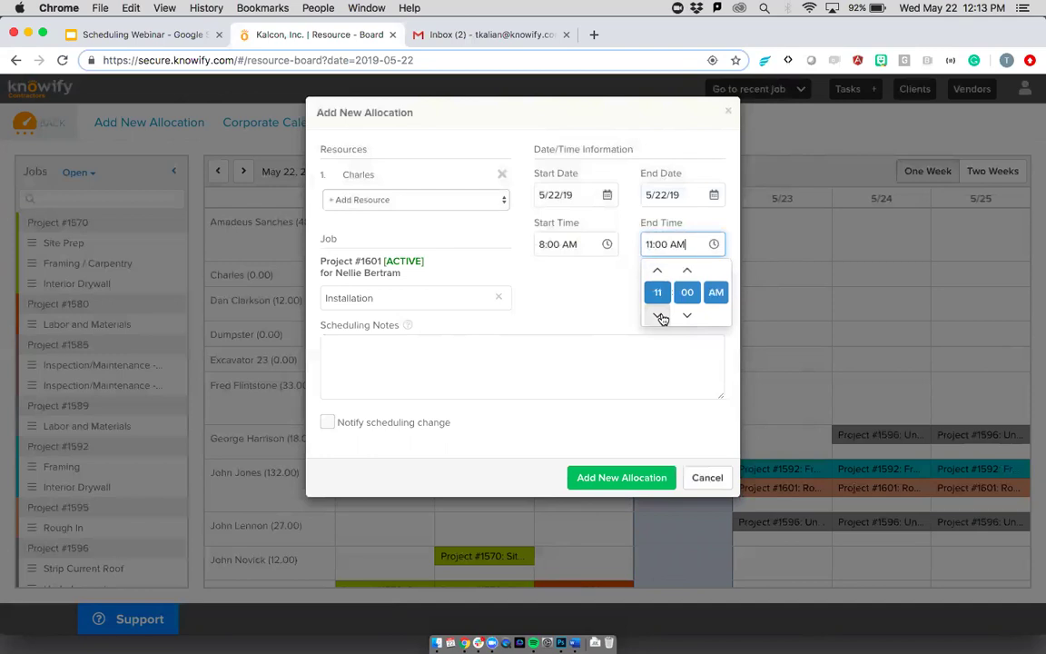
click(606, 304)
click(676, 195)
click(731, 338)
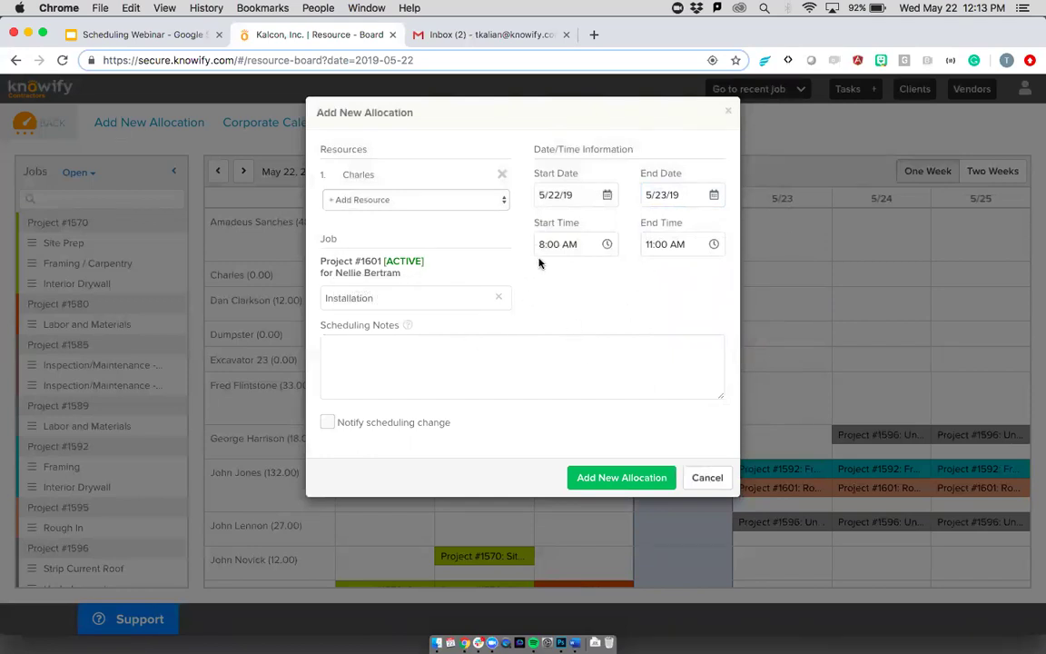
click(606, 479)
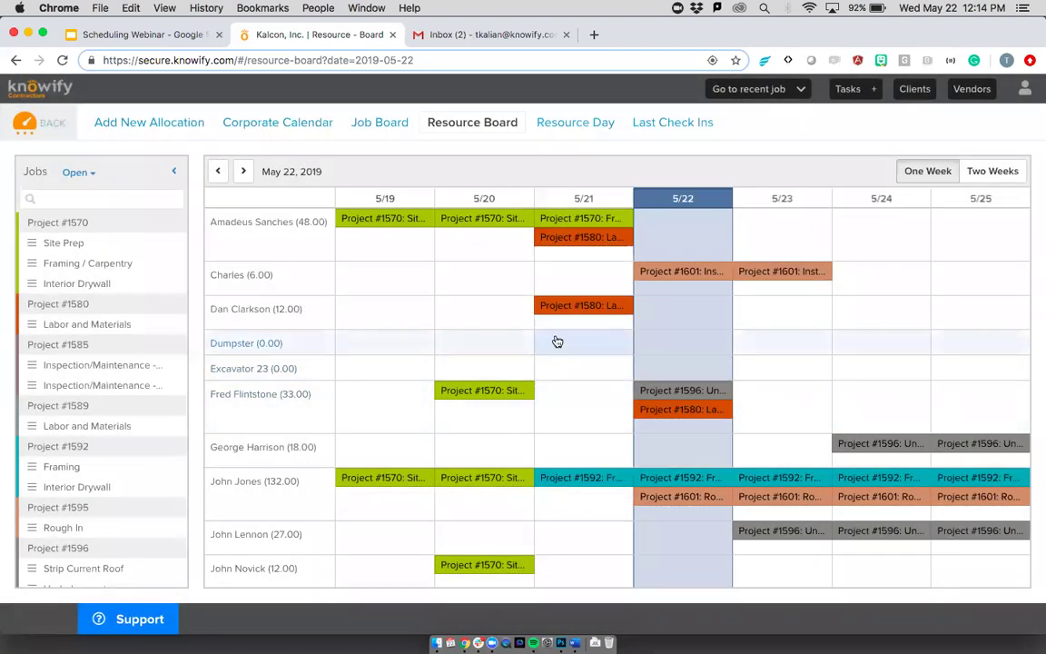
- Filter the Resource Board's job list to 1601 and select the project's Finishing phase
scroll(557, 340, down, 1)
scroll(557, 343, up, 1)
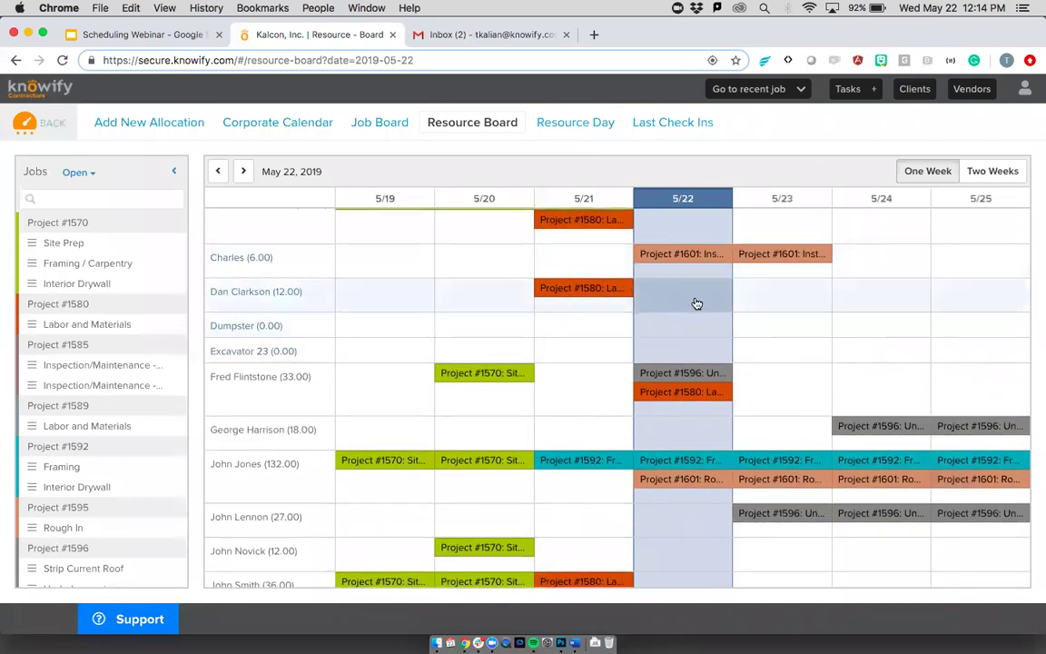
scroll(124, 251, down, 2)
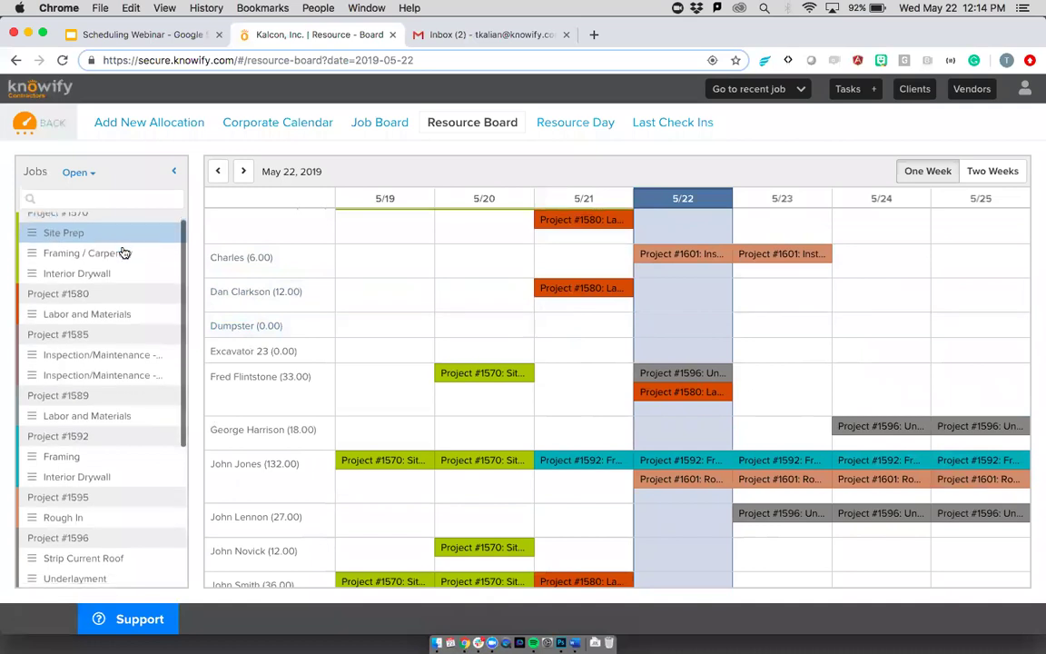
scroll(123, 252, down, 6)
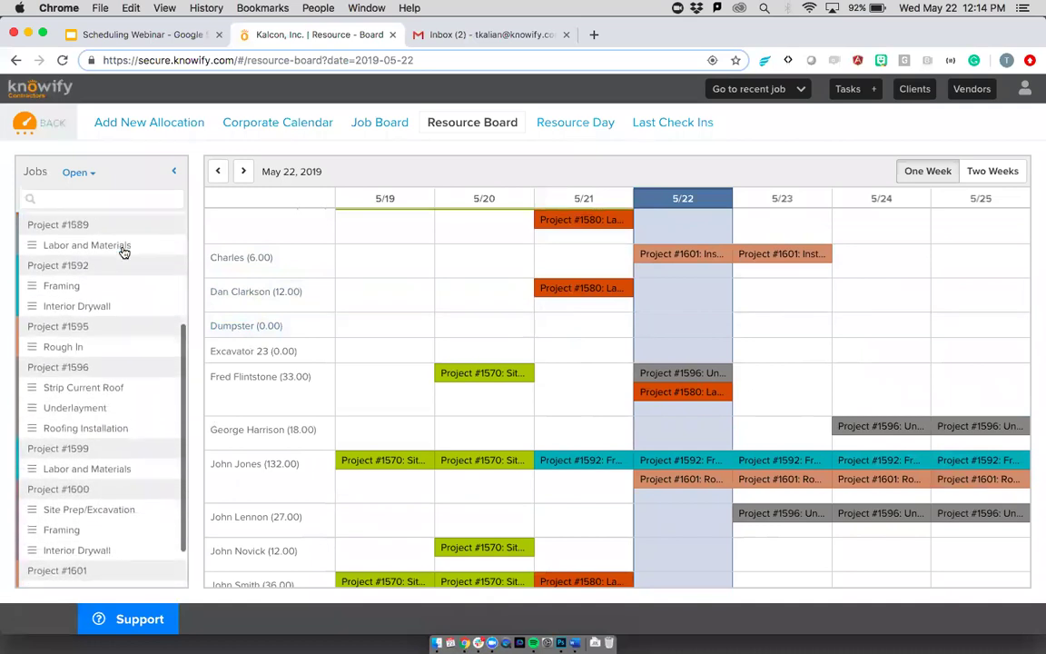
scroll(122, 247, up, 8)
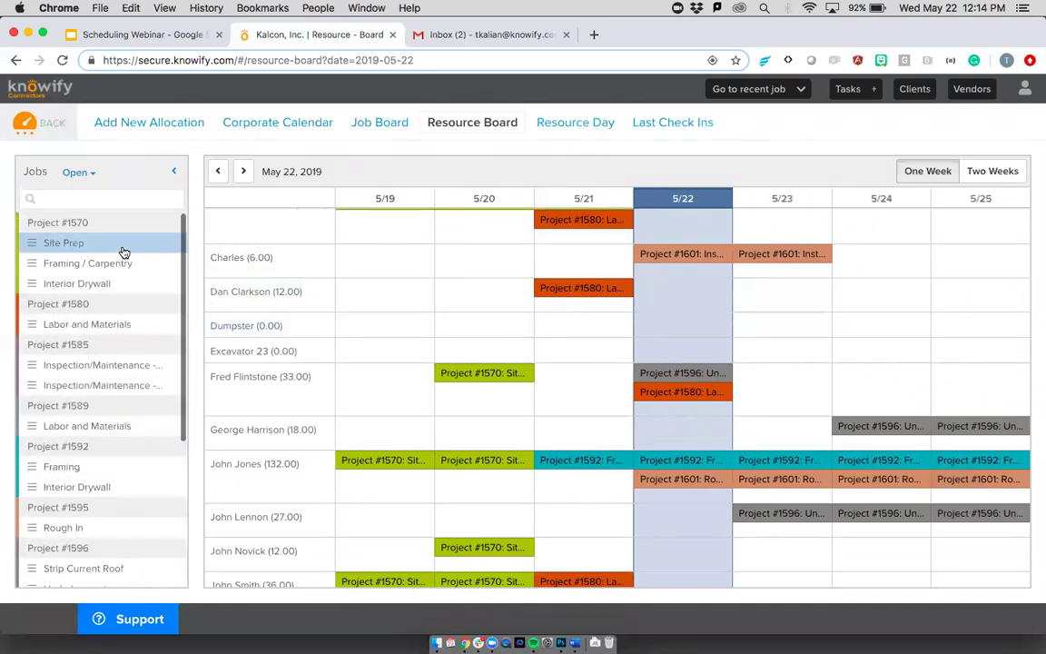
click(107, 198)
text(1601)
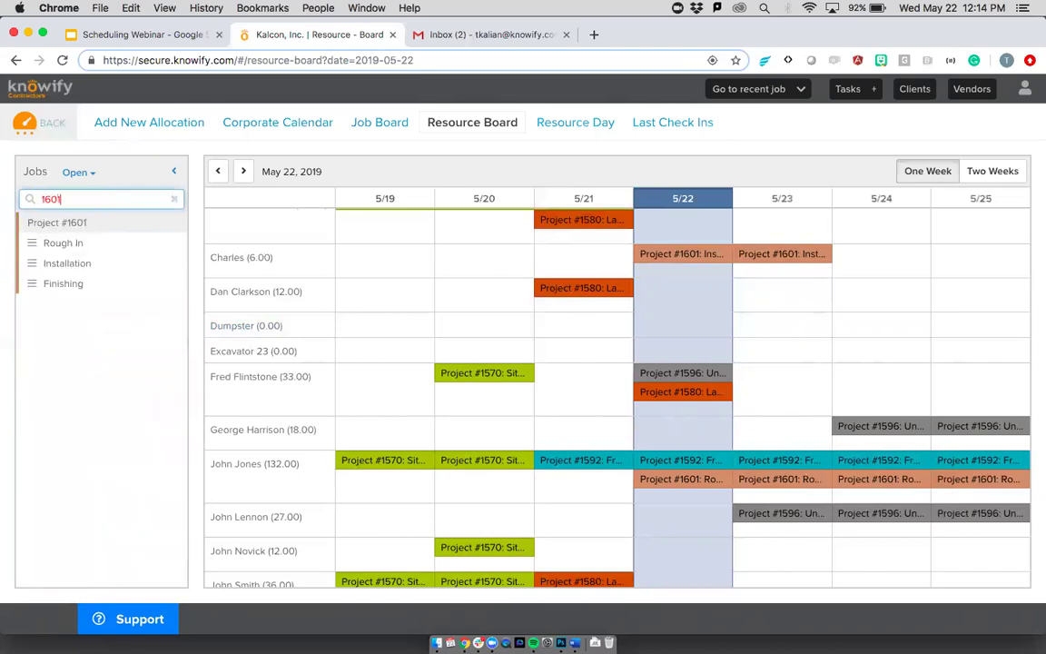
click(95, 283)
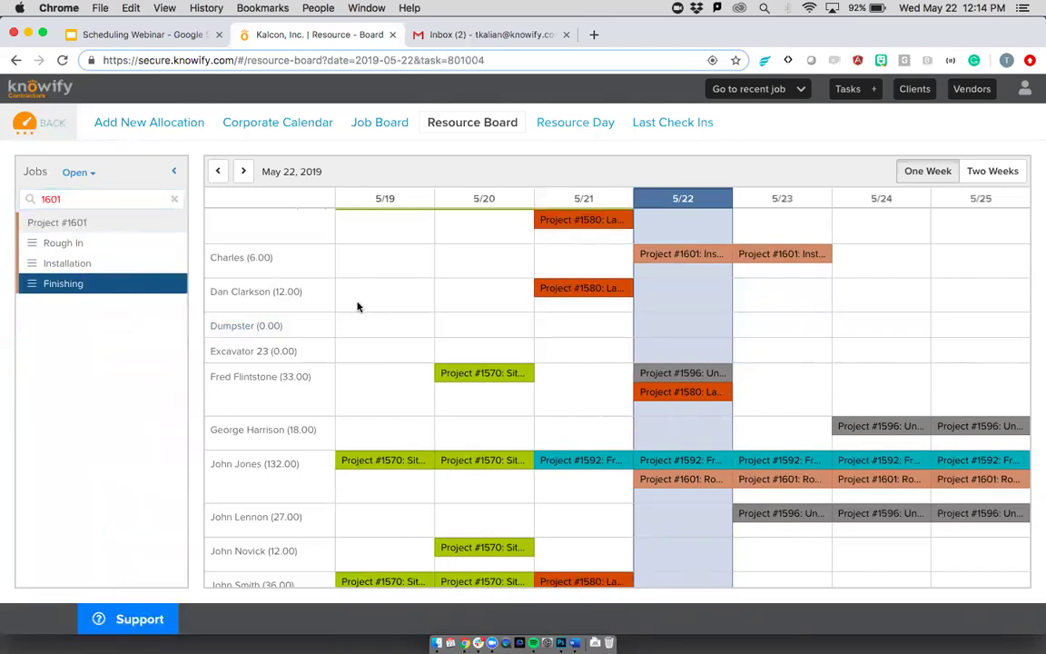
- Start a Finishing allocation for Fred Flintstone on 5/24/19 and add Paul McCartney, Ringo Starr and John Lennon as resources
click(891, 388)
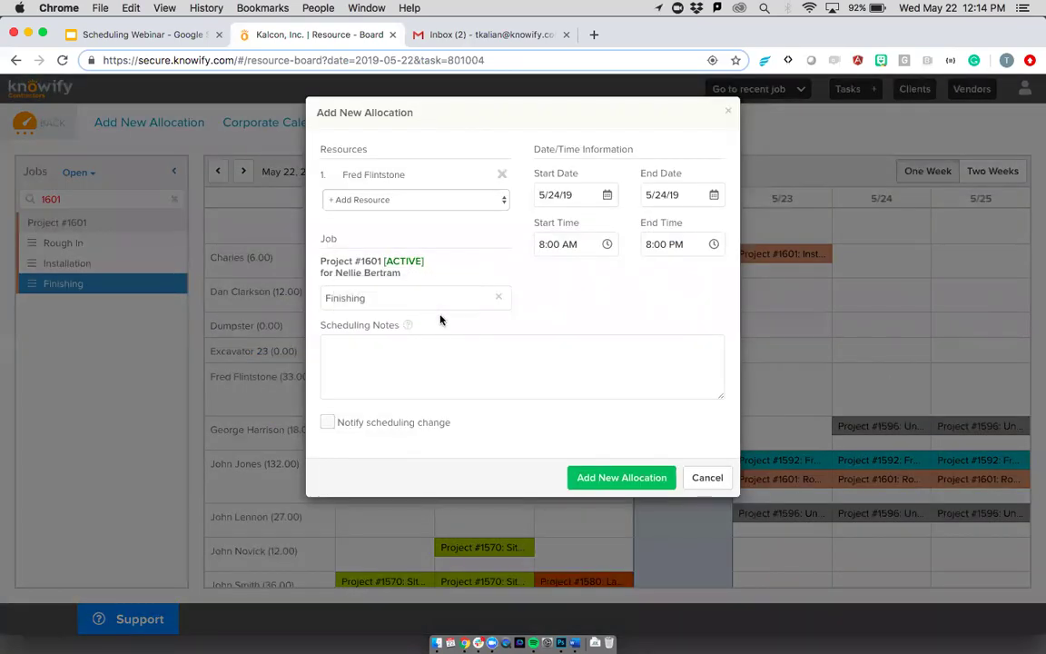
click(397, 200)
click(368, 224)
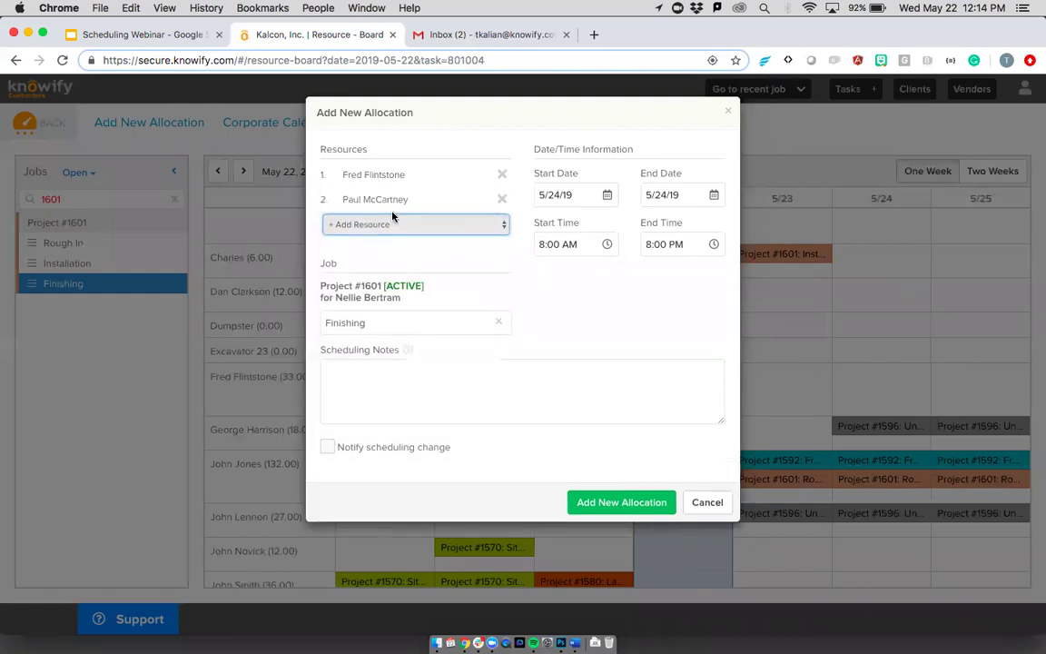
click(390, 223)
click(363, 262)
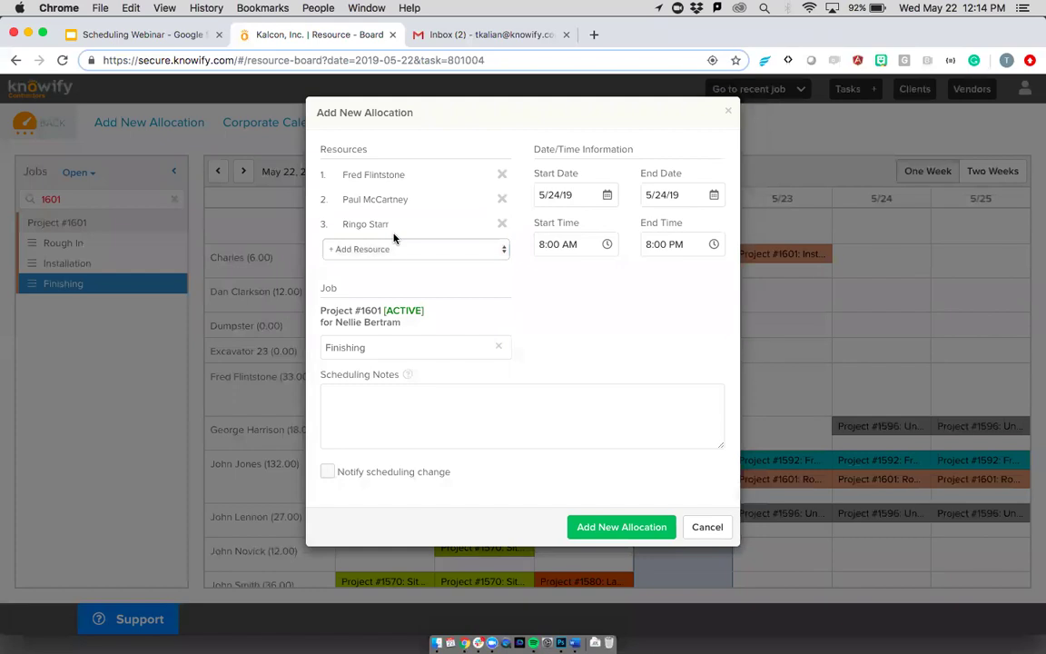
click(393, 249)
click(394, 274)
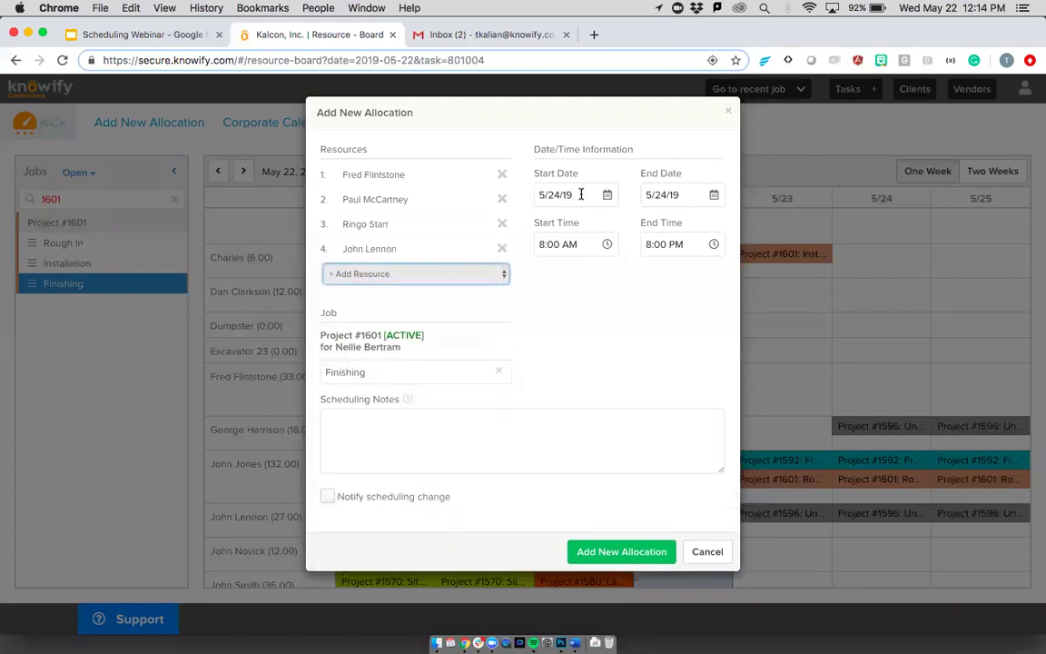
- Extend the Finishing allocation's end date to 5/25/19 and add it for all four resources
click(666, 194)
click(780, 336)
click(621, 551)
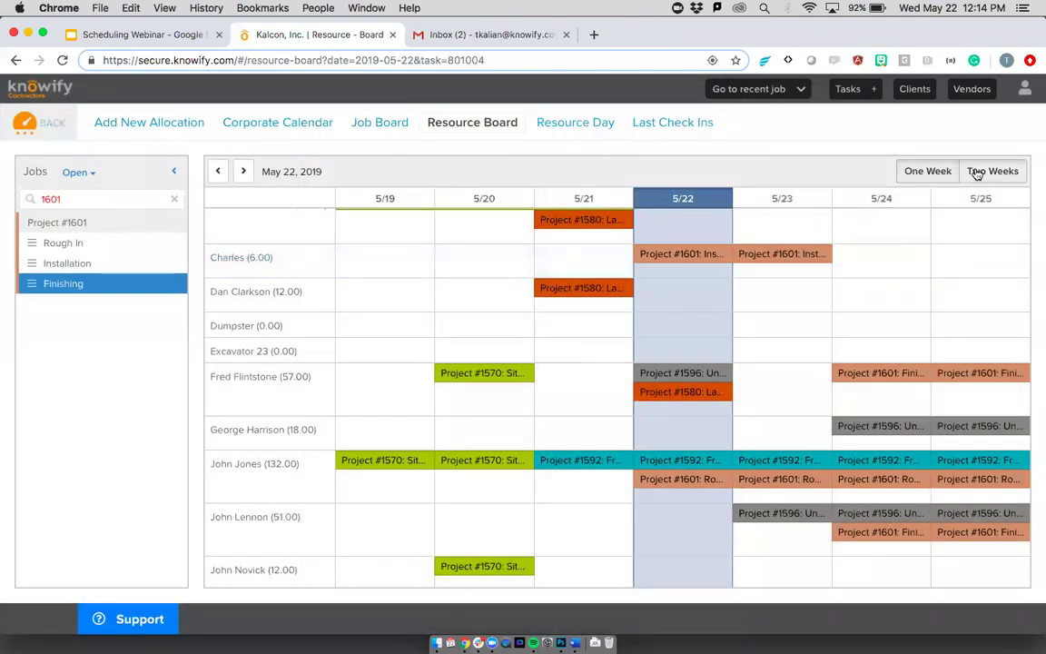
- Compare the resource schedule at two-week and one-week range, and look over the listed allocations
click(977, 173)
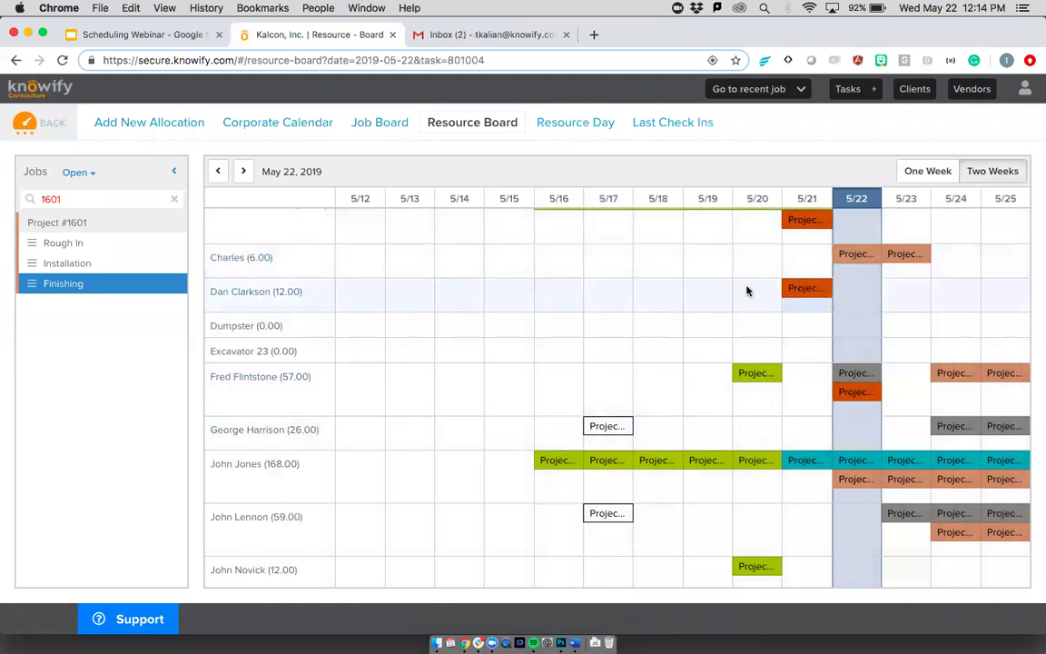
click(919, 177)
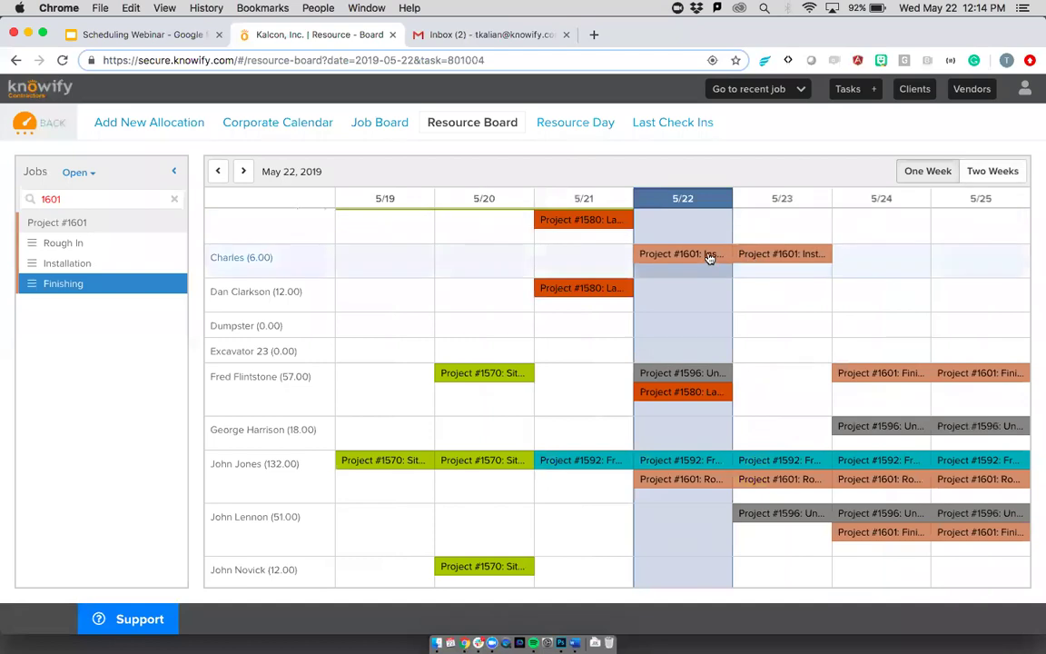
scroll(710, 259, down, 2)
scroll(710, 259, up, 3)
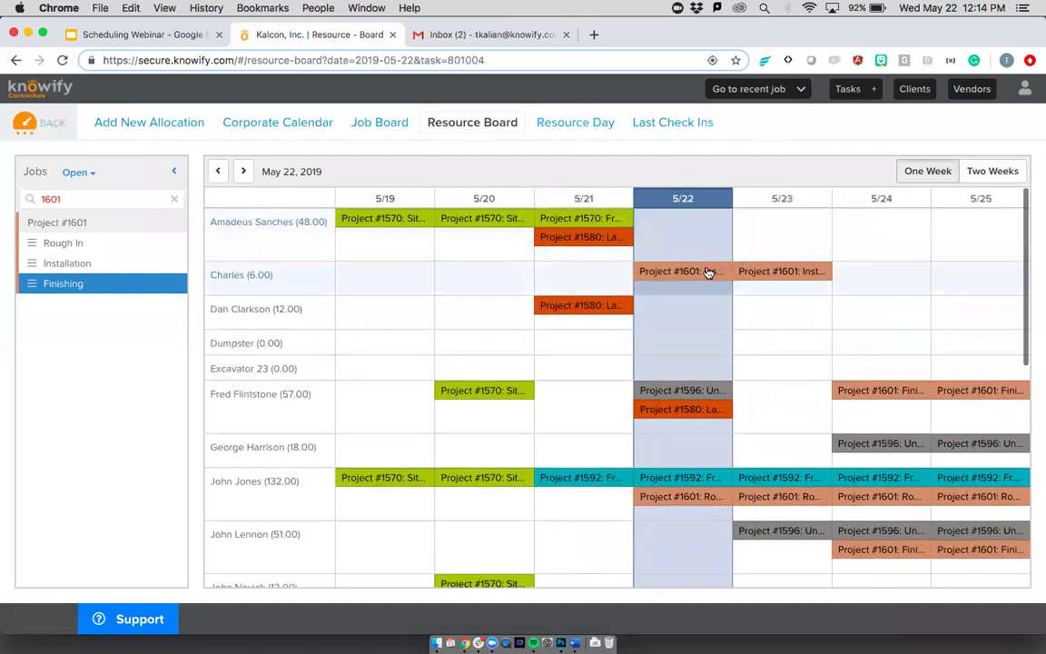
- Inspect Fred Flintstone's Project #1580 allocation on 5/22 and delete his Project #1596 Underlayment allocation that day
click(692, 412)
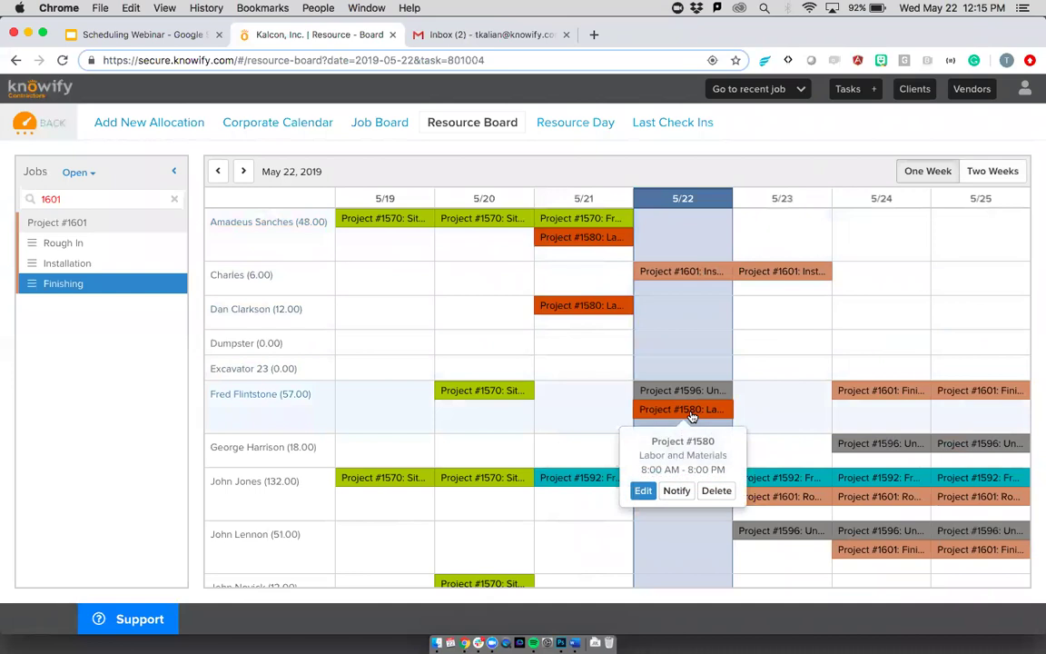
click(644, 490)
click(650, 478)
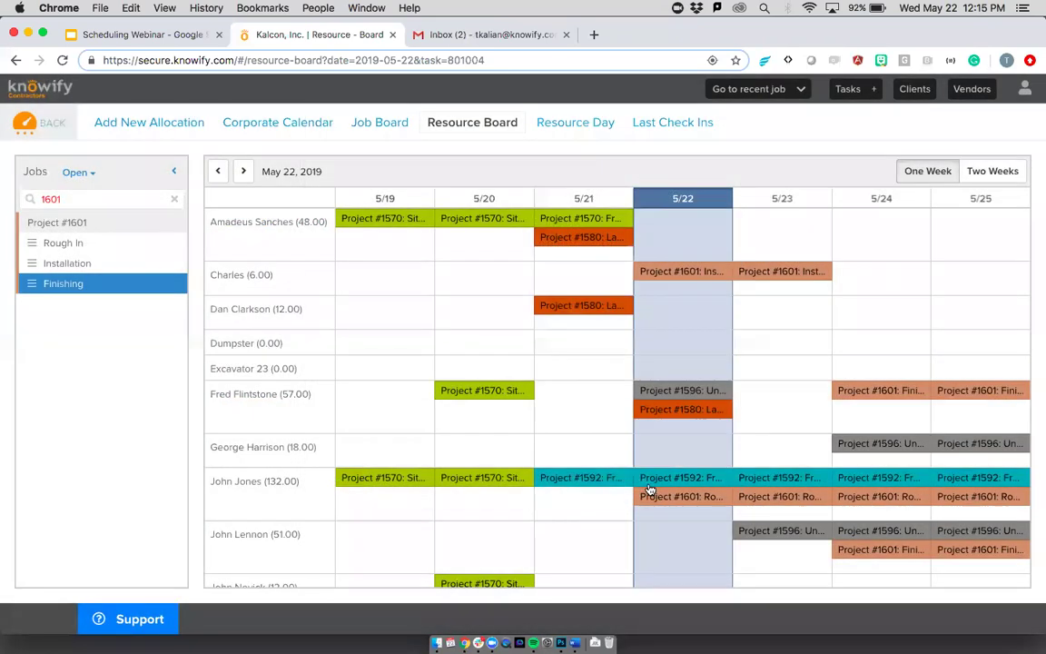
click(668, 399)
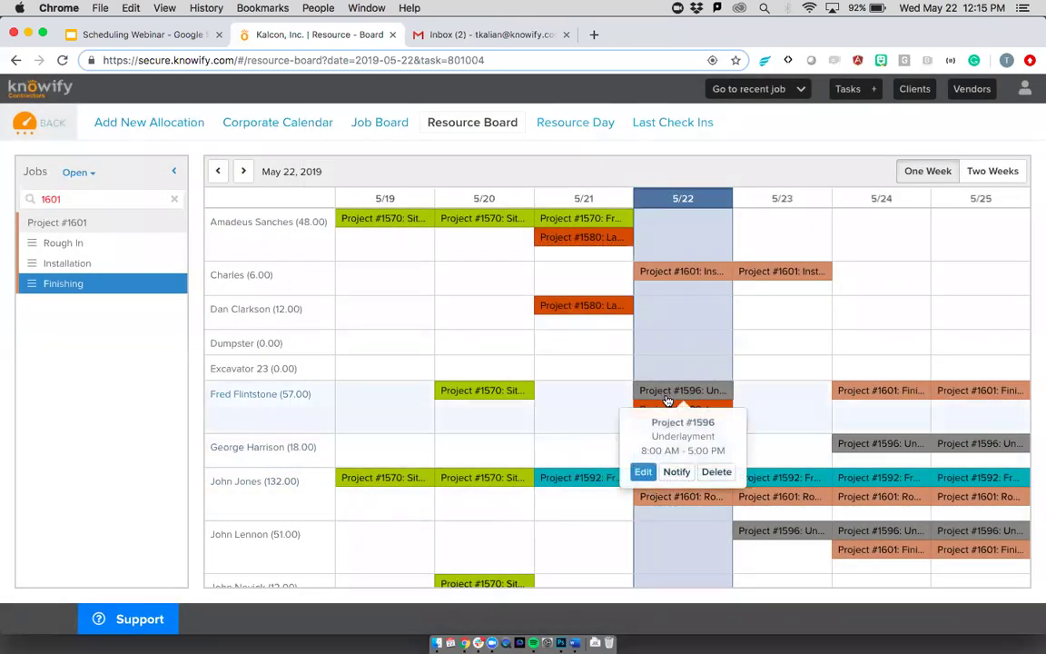
click(717, 472)
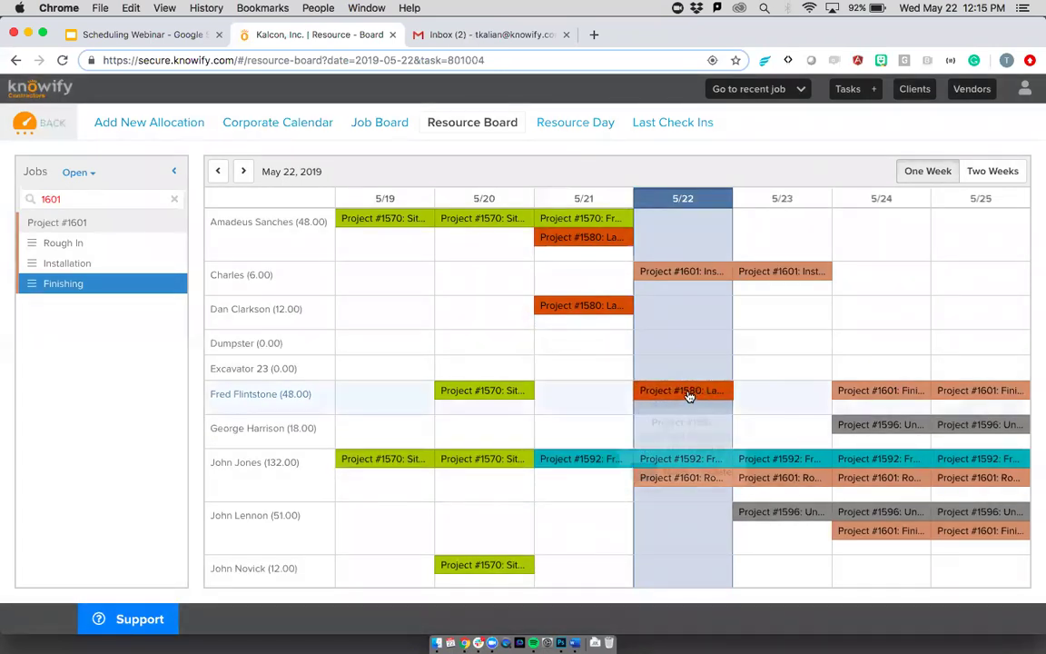
- Check the details of Fred Flintstone's Project #1580 allocation on 5/22 and clear the 1601 job filter
click(690, 395)
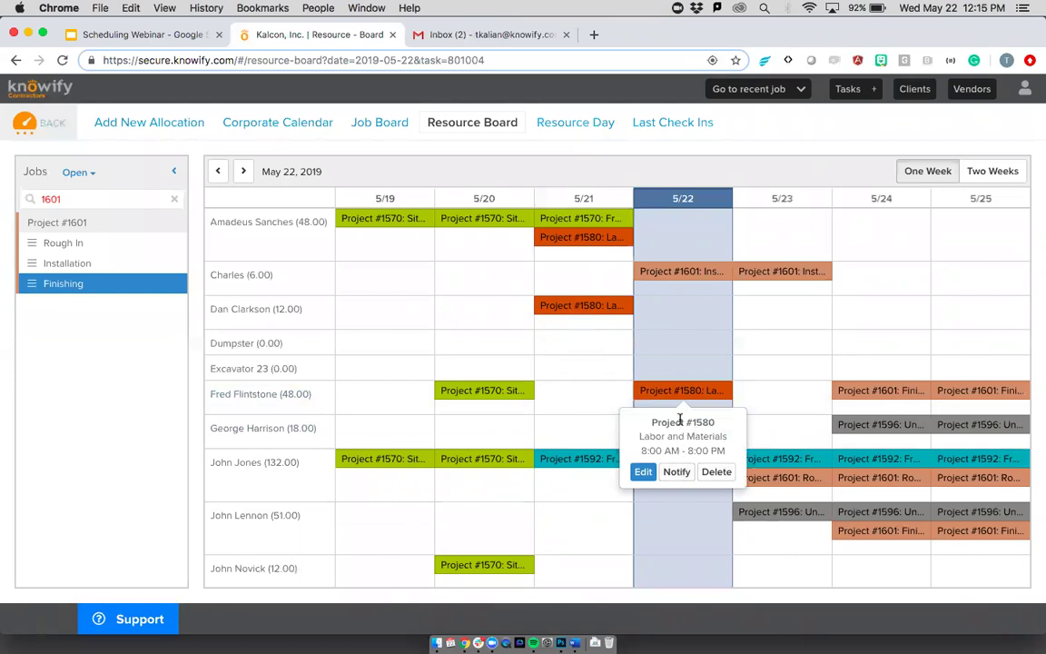
click(578, 356)
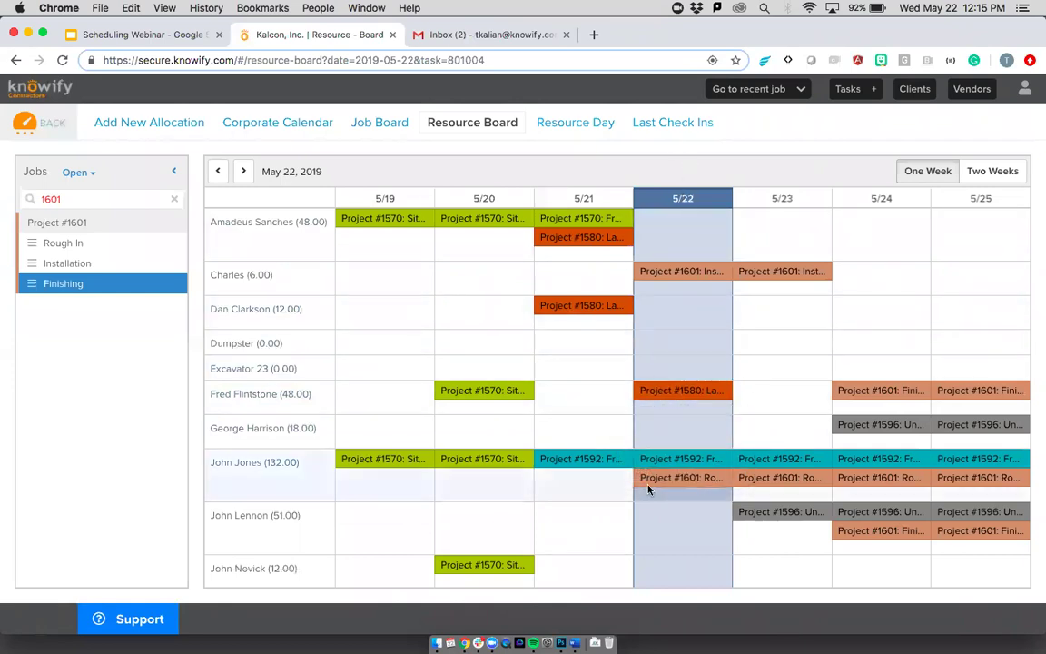
scroll(681, 395, down, 2)
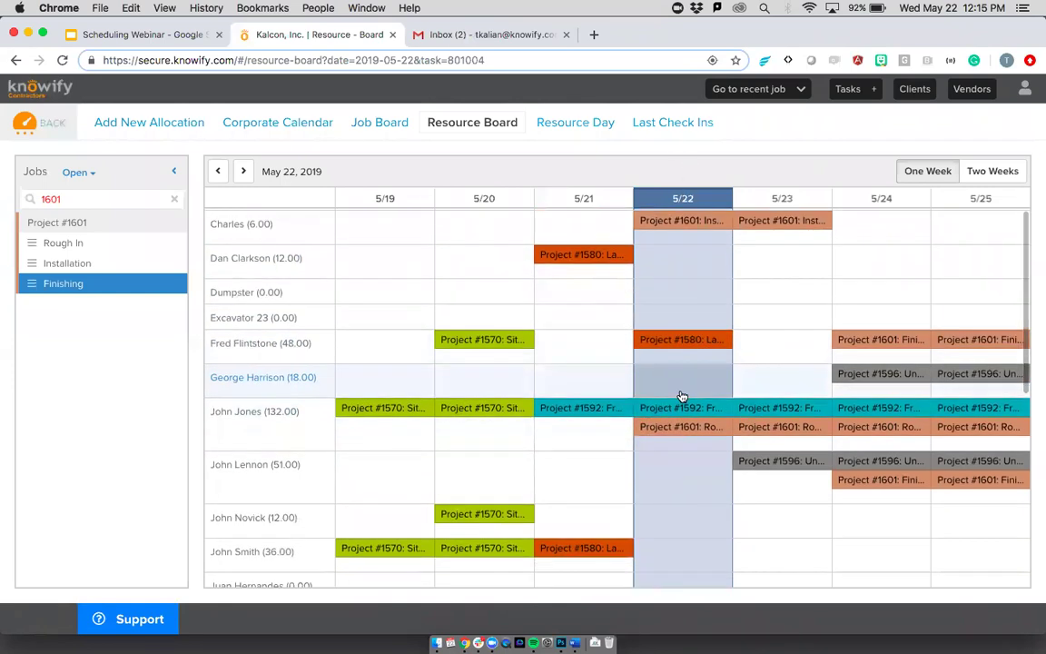
scroll(681, 395, up, 2)
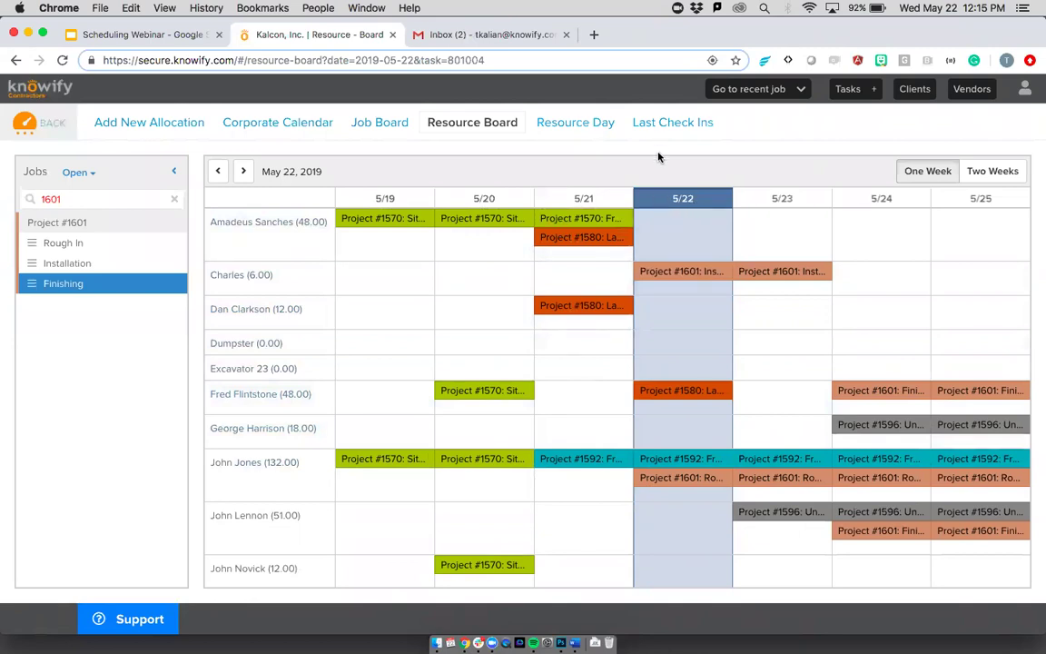
click(175, 202)
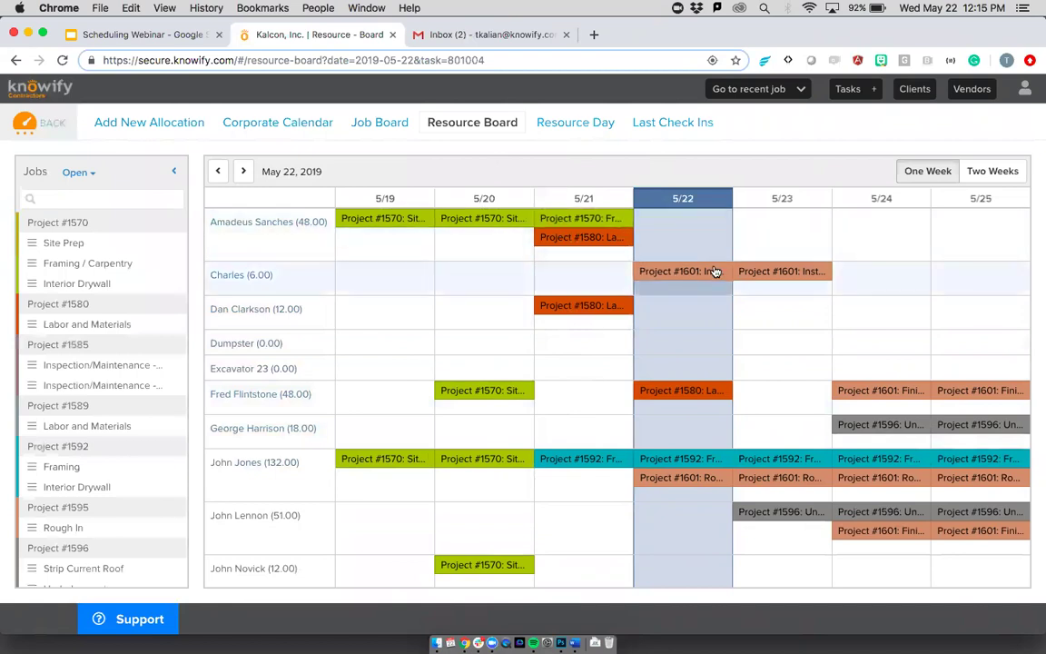
- Display Paul McCartney's Resource Day schedule for 5/22/19
click(568, 134)
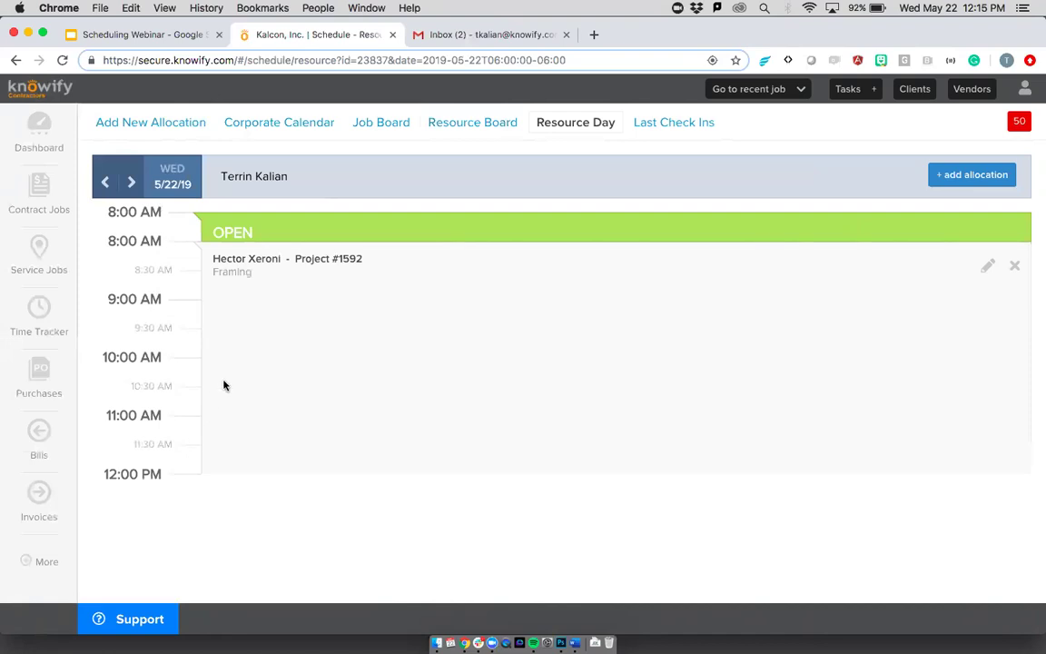
click(232, 187)
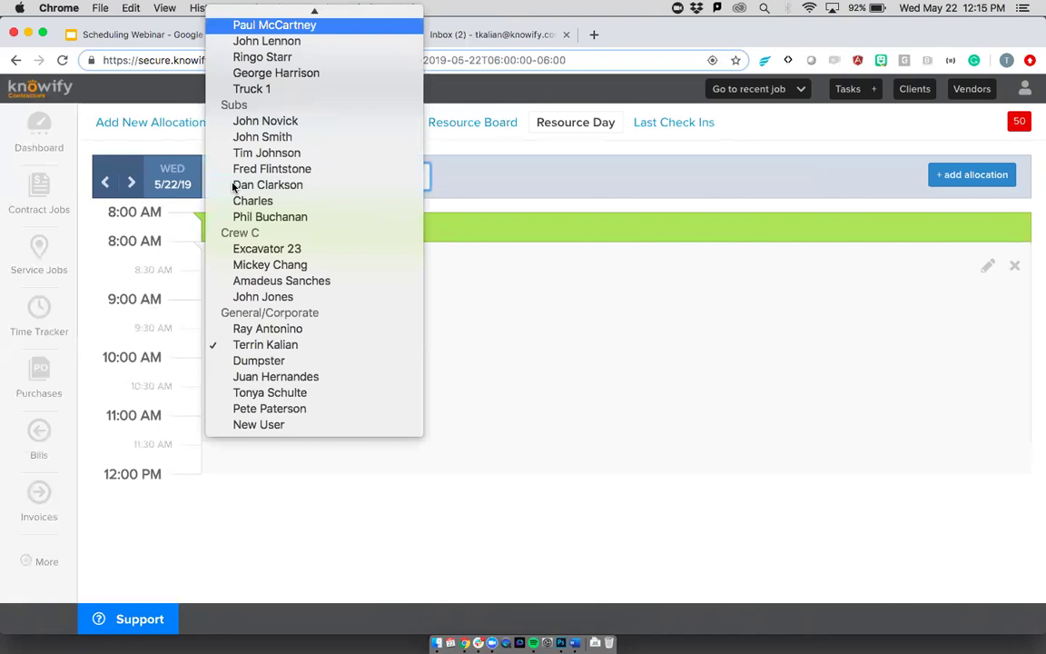
key(Return)
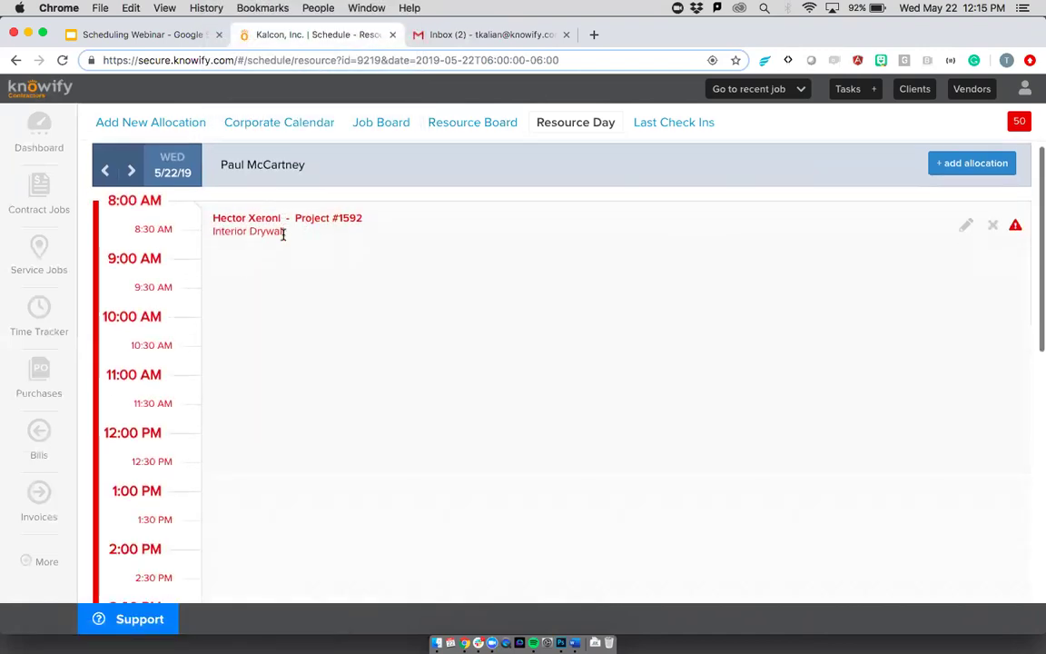
- Look through all of Paul McCartney's allocations for the day on 5/22/19
scroll(283, 234, down, 10)
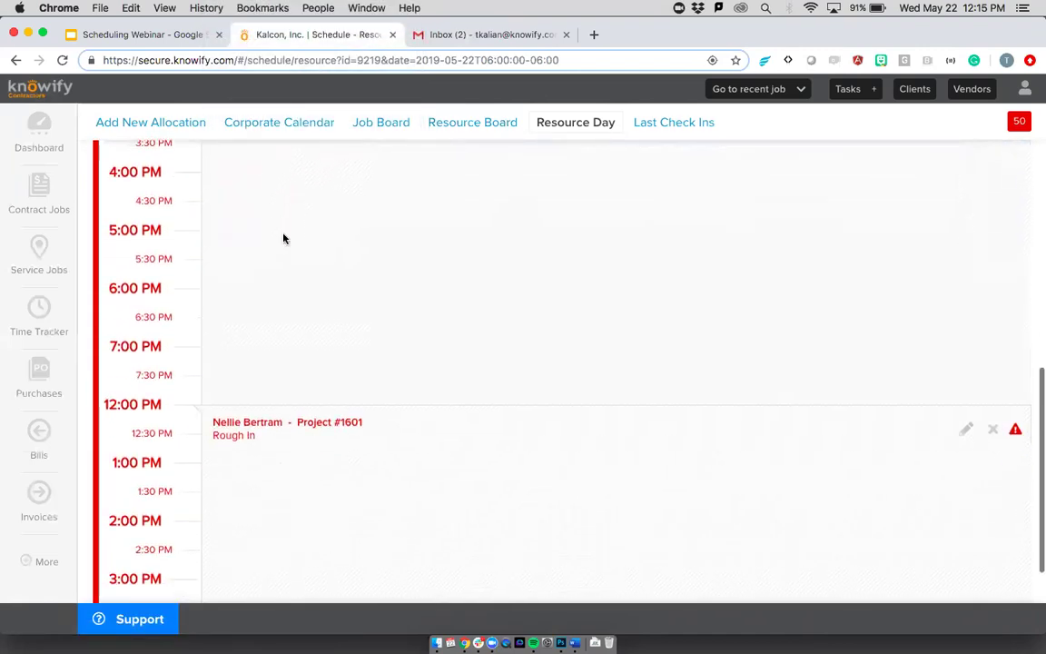
scroll(284, 238, down, 2)
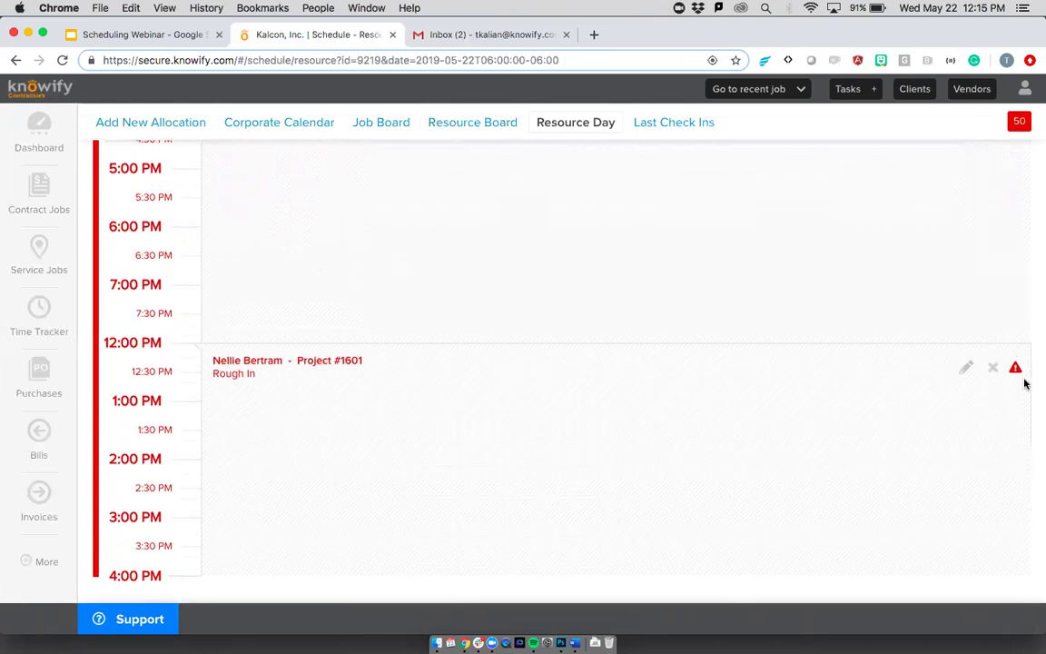
scroll(1014, 372, up, 12)
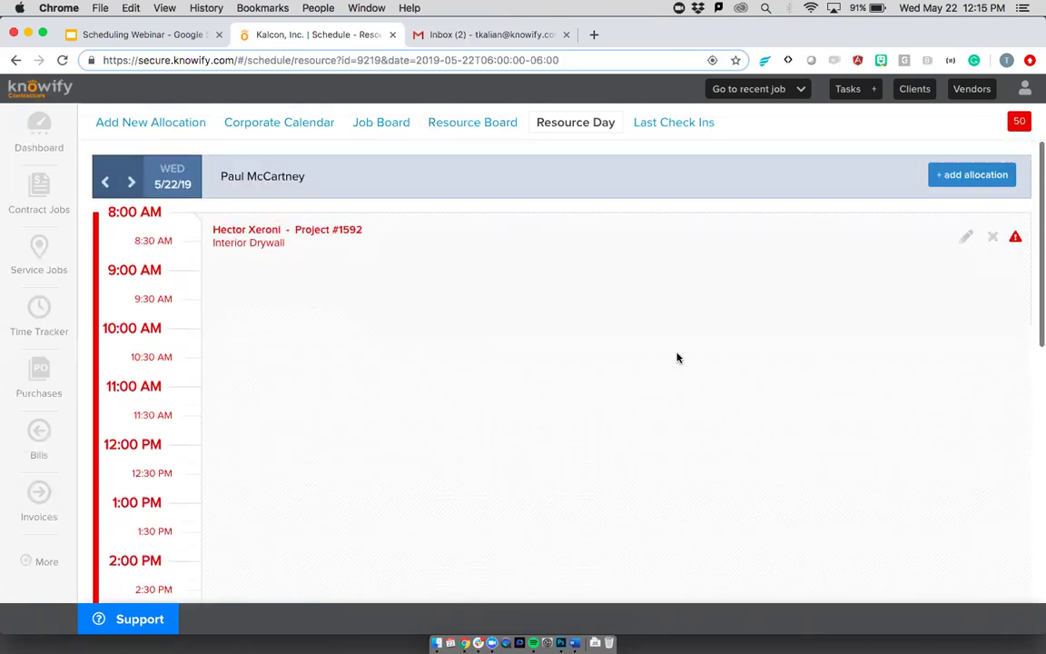
- Display the 5/22/19 day schedule of the second-to-last resource in the Subs group, and view the Last Check Ins map
click(241, 173)
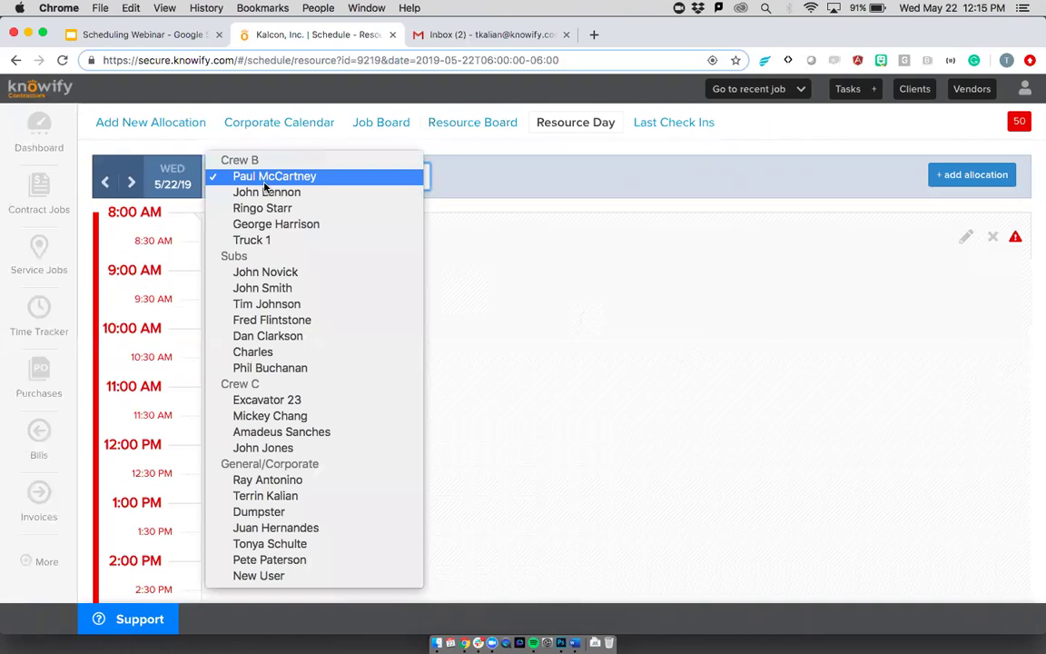
click(349, 352)
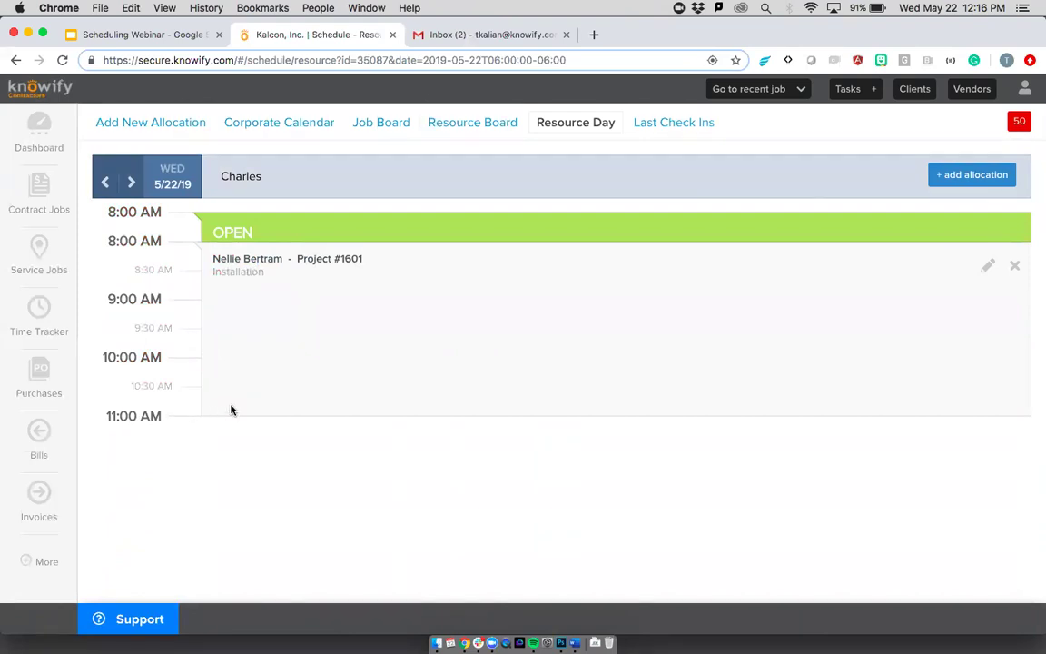
click(644, 132)
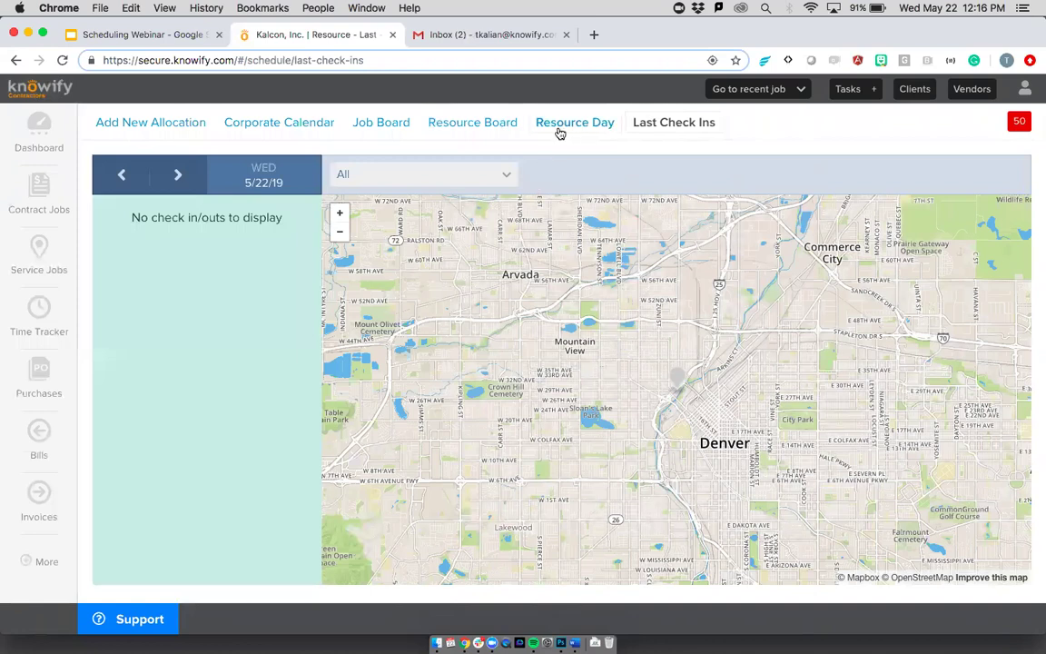
- Switch to the Scheduling Webinar deck in Google Slides and start presenting from slide 9, about push notifications
click(181, 37)
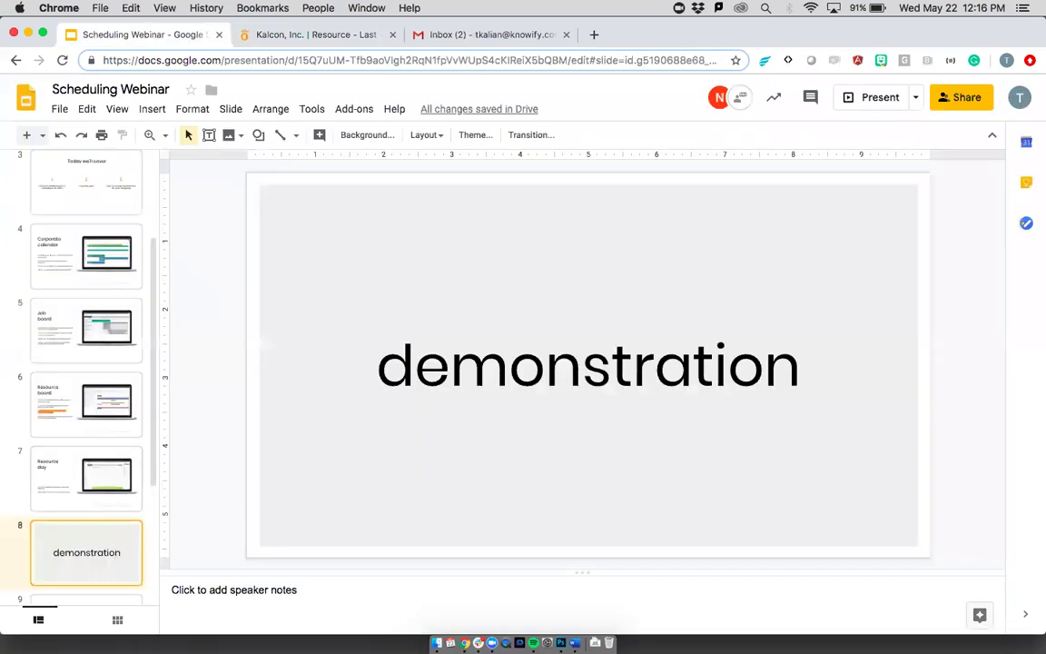
key(Down)
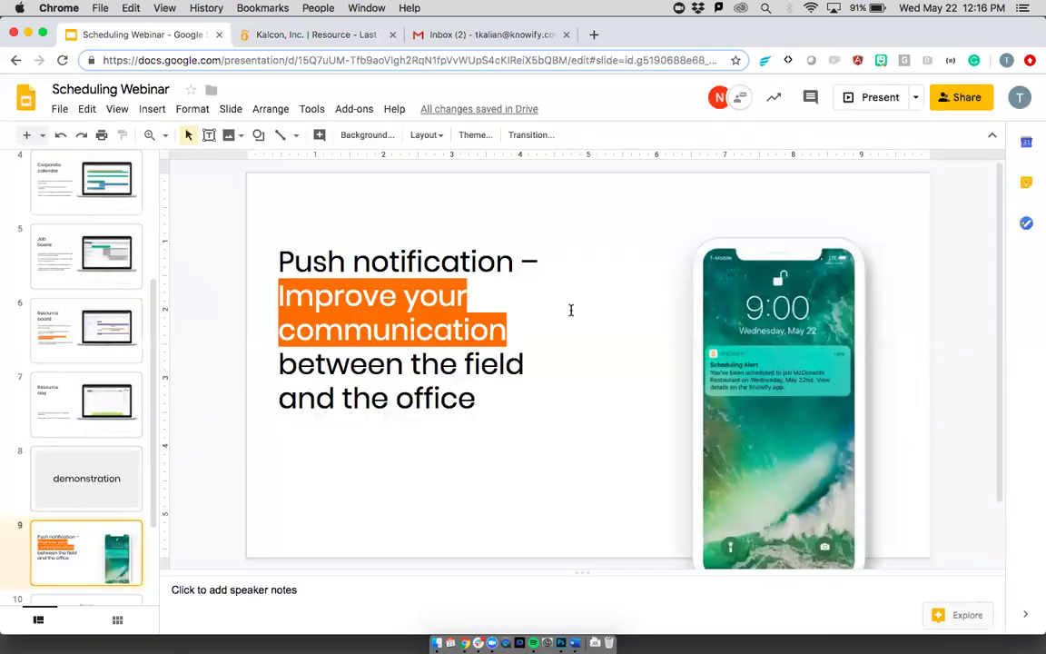
click(876, 99)
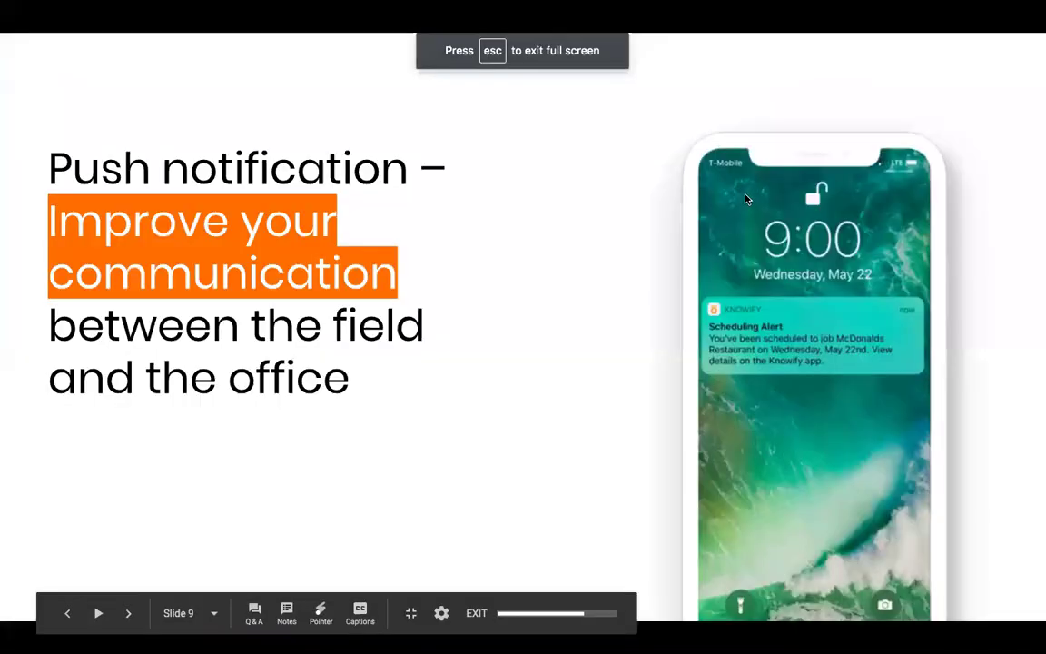